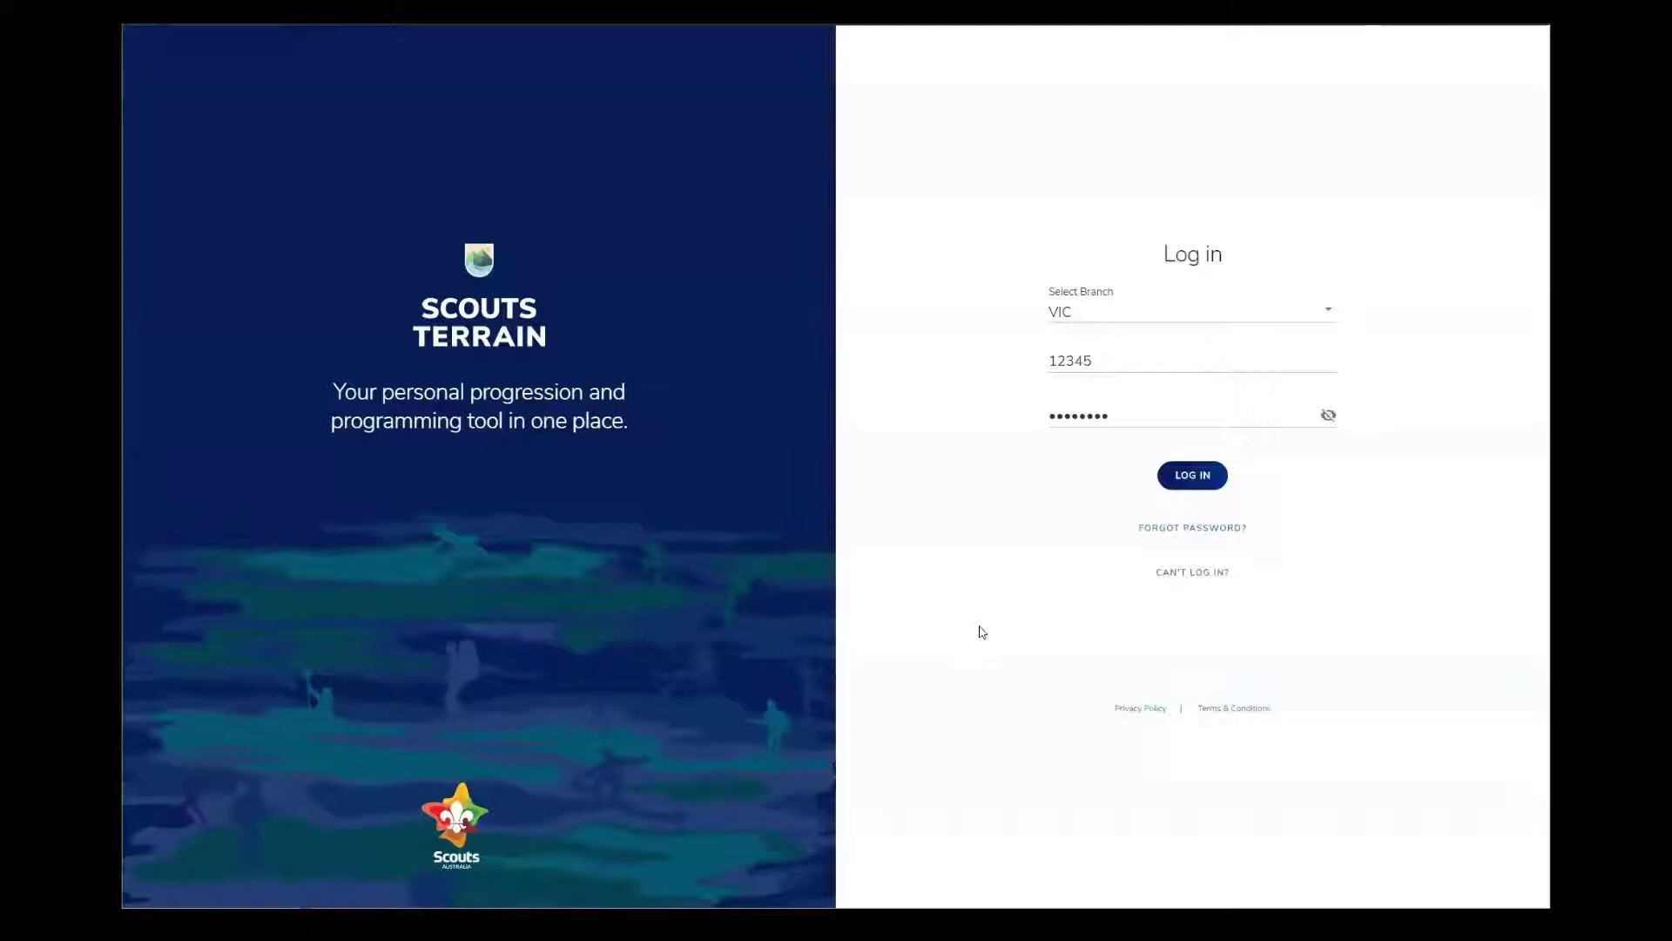
Log in to Scouts Terrain and switch to the Test unit Unit Council role.
click(1210, 484)
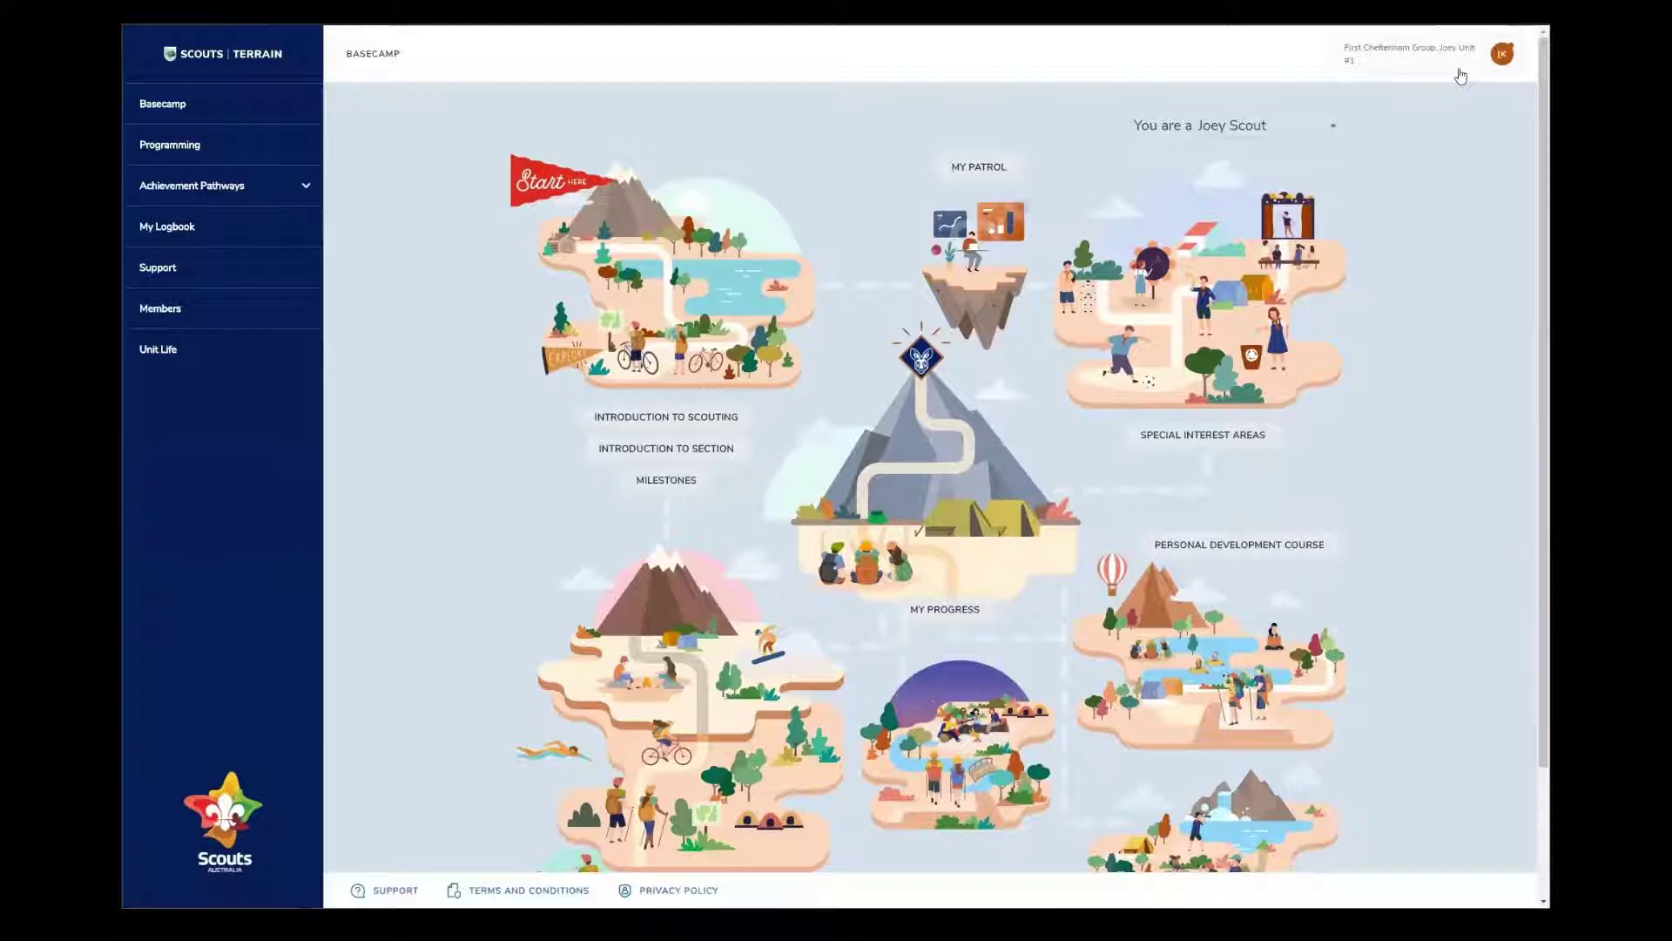
click(1461, 76)
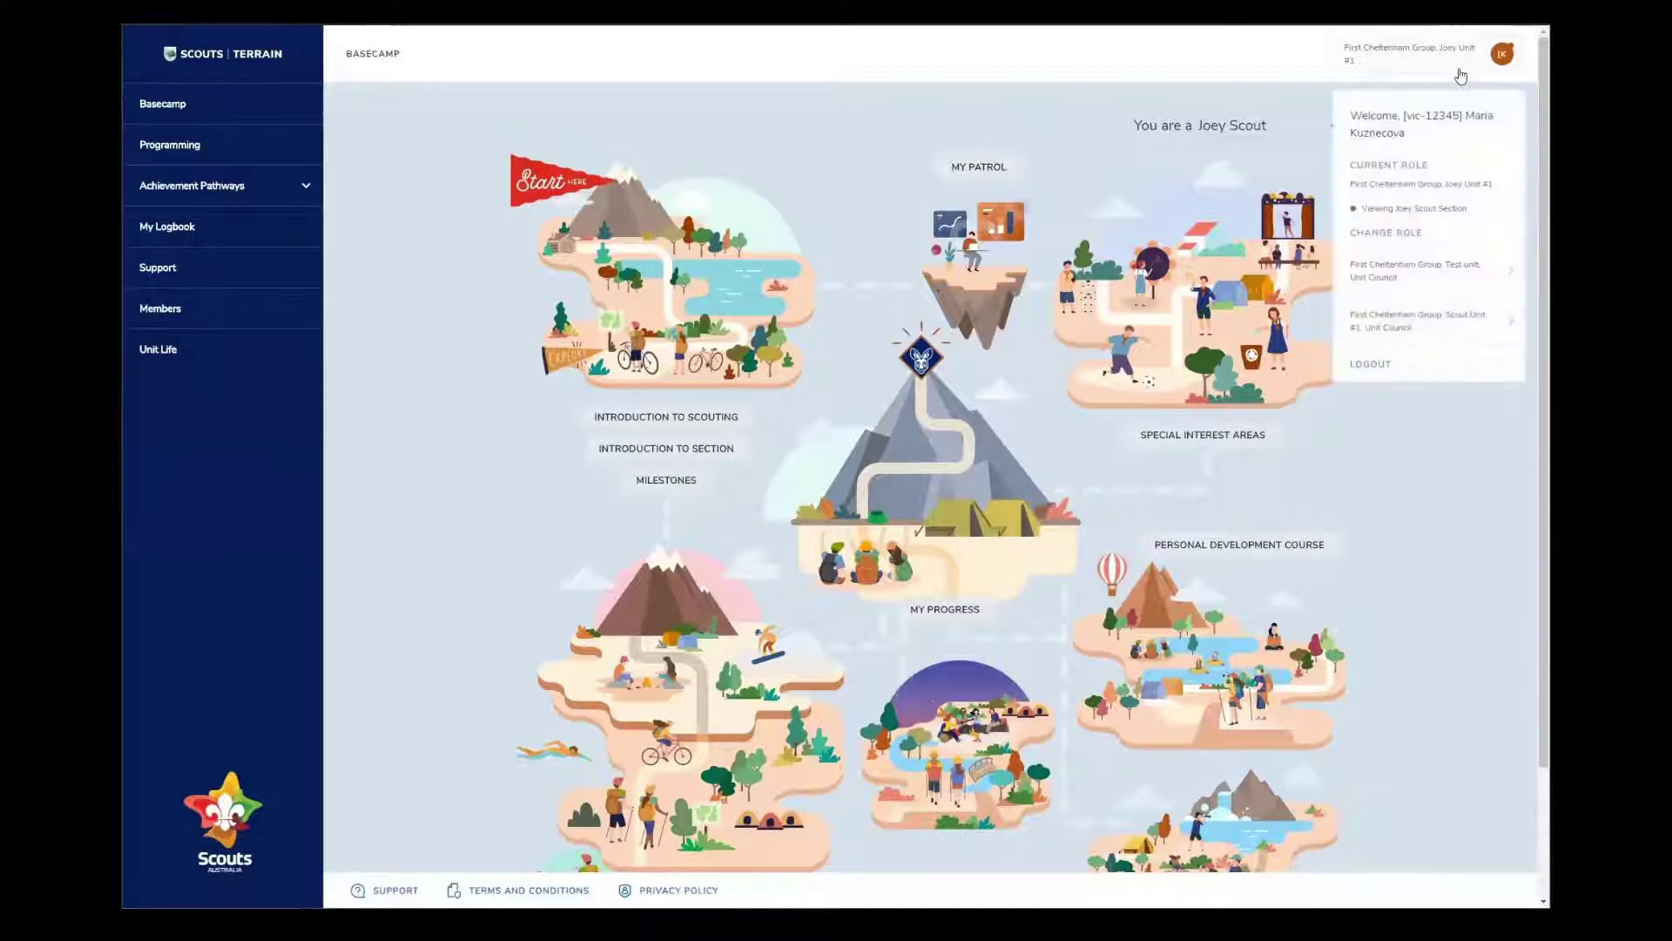
click(1402, 277)
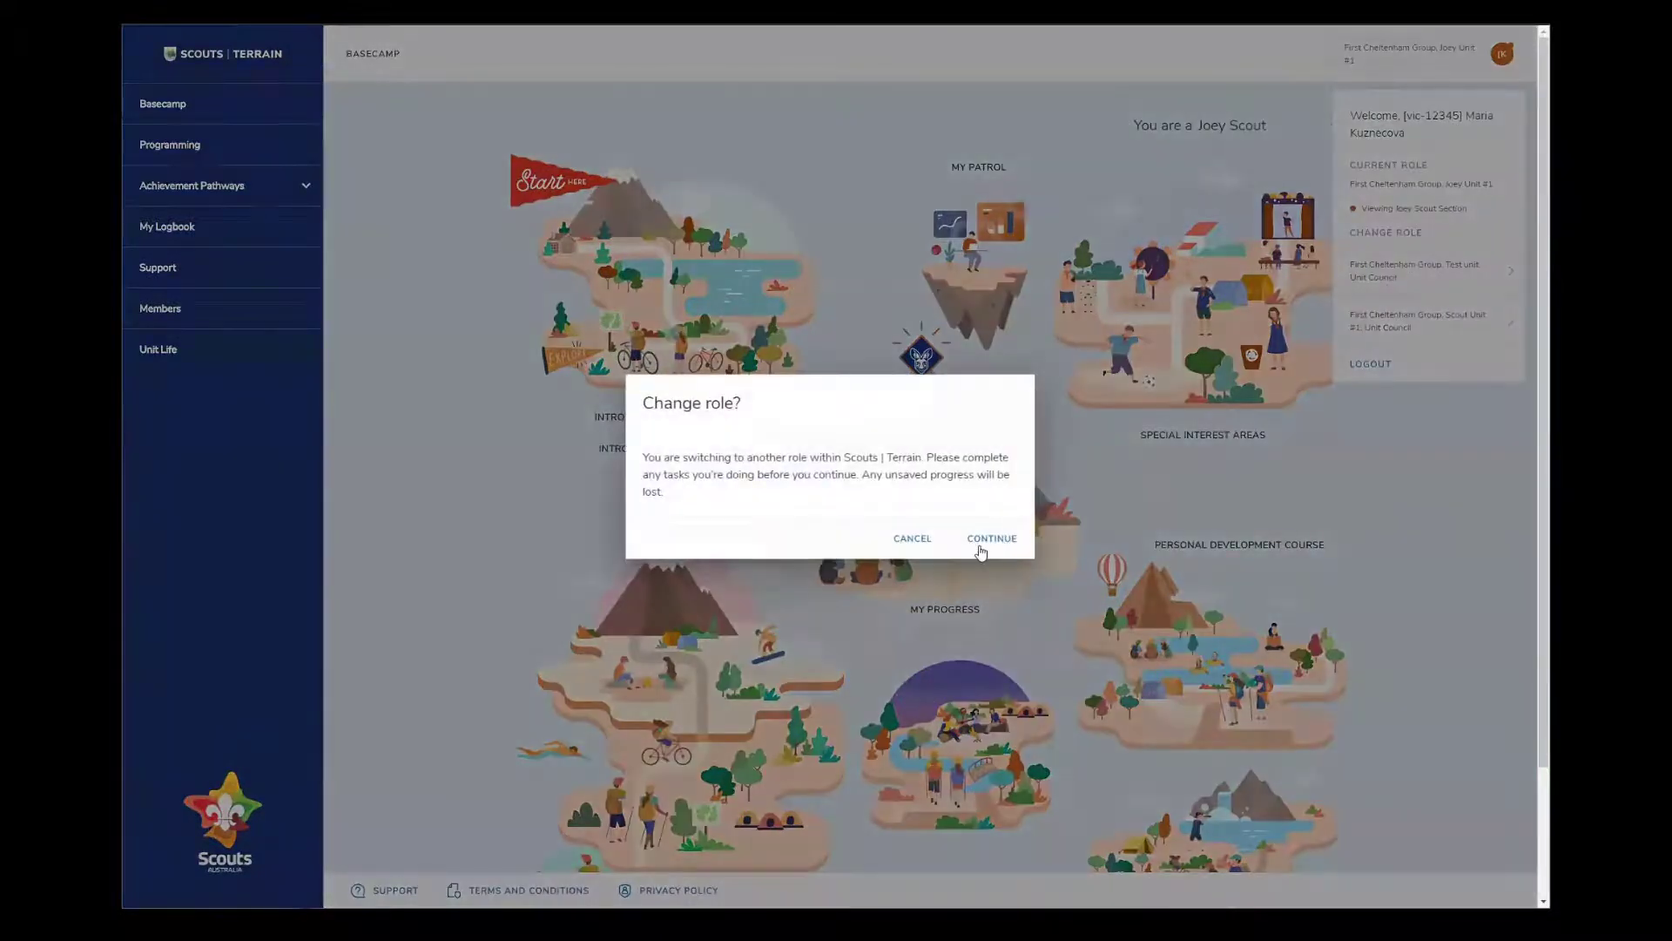
click(981, 549)
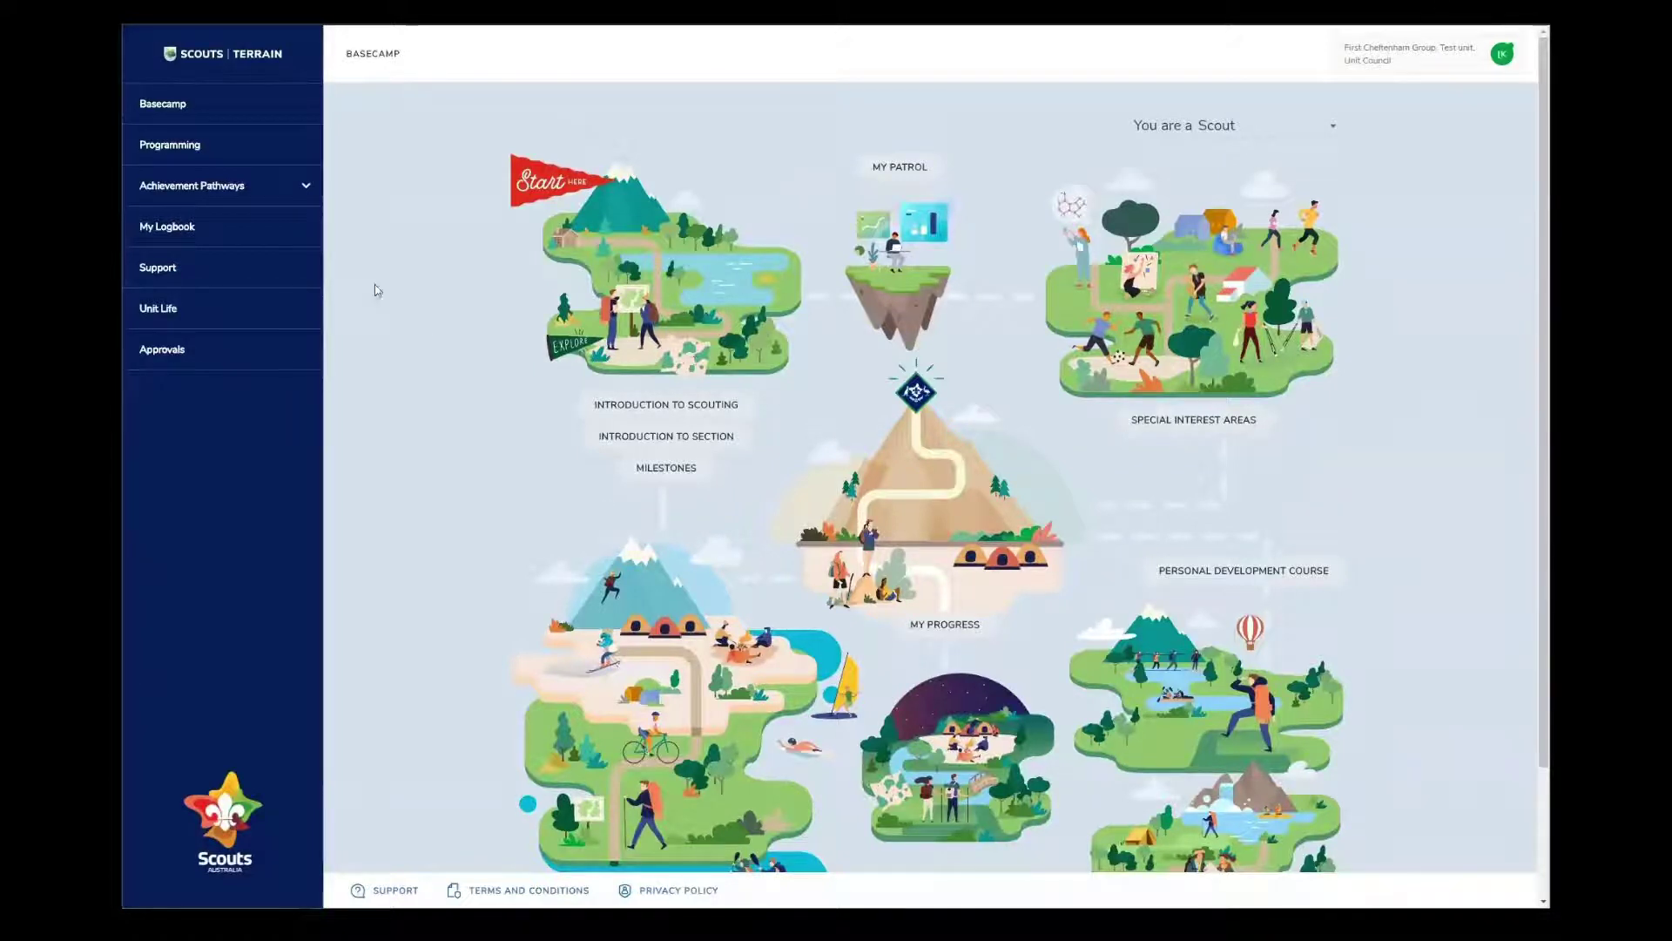
Go to the Programming page showing the September 2020 activity calendar.
click(194, 150)
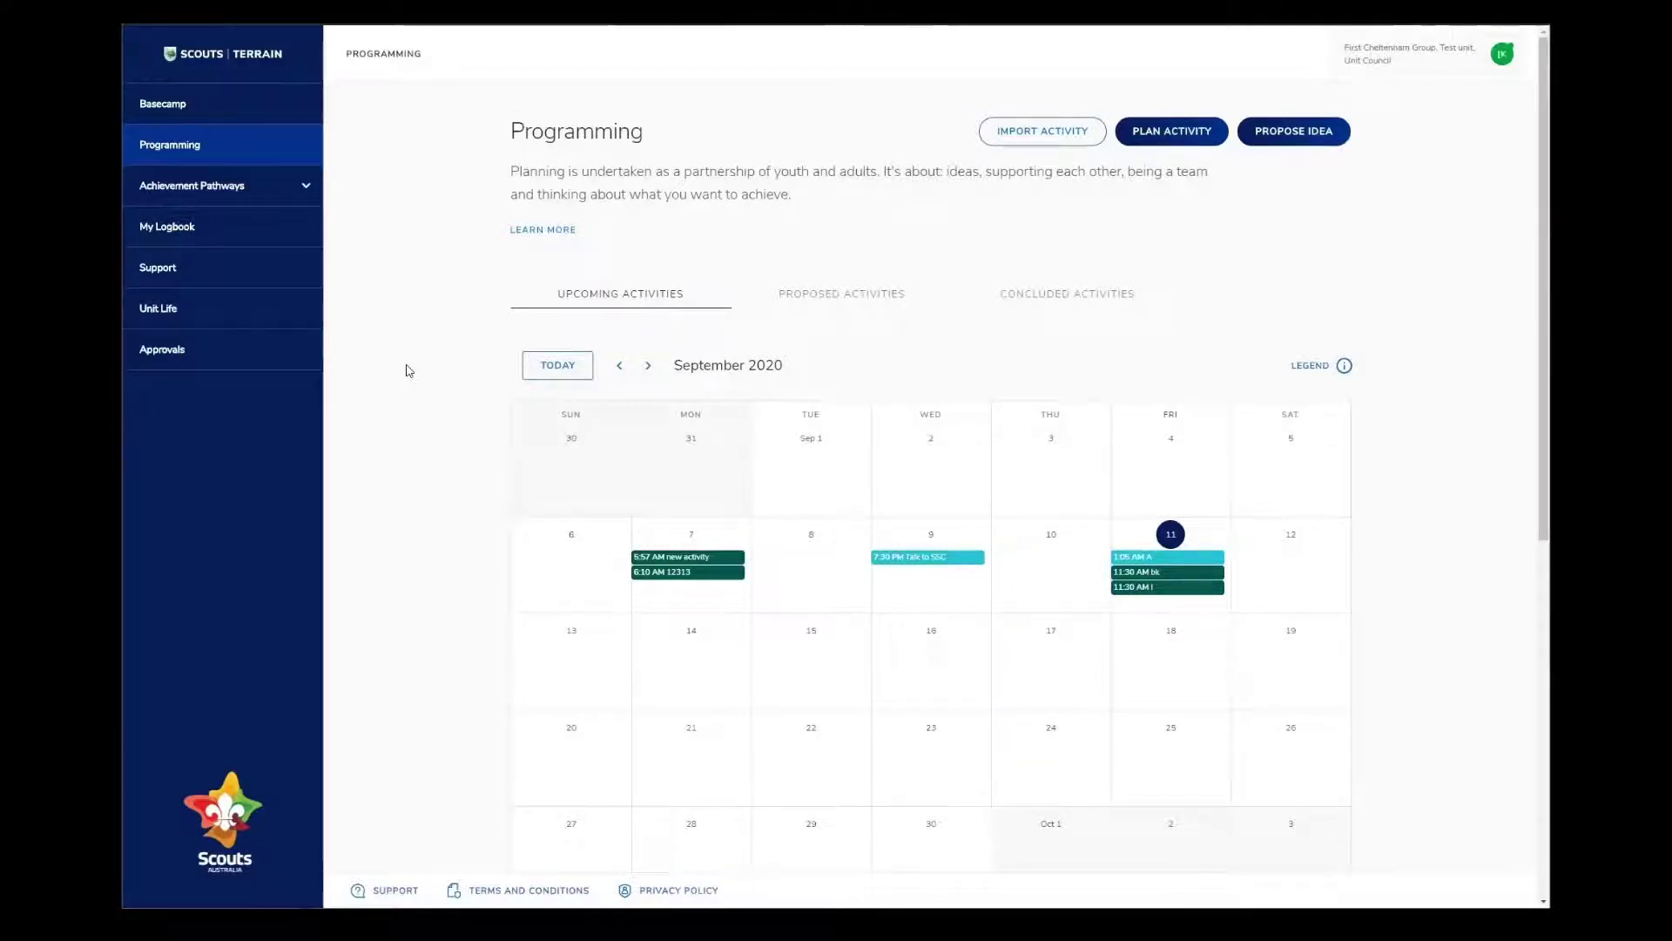
Open a blank Propose idea form for a new activity.
click(1296, 133)
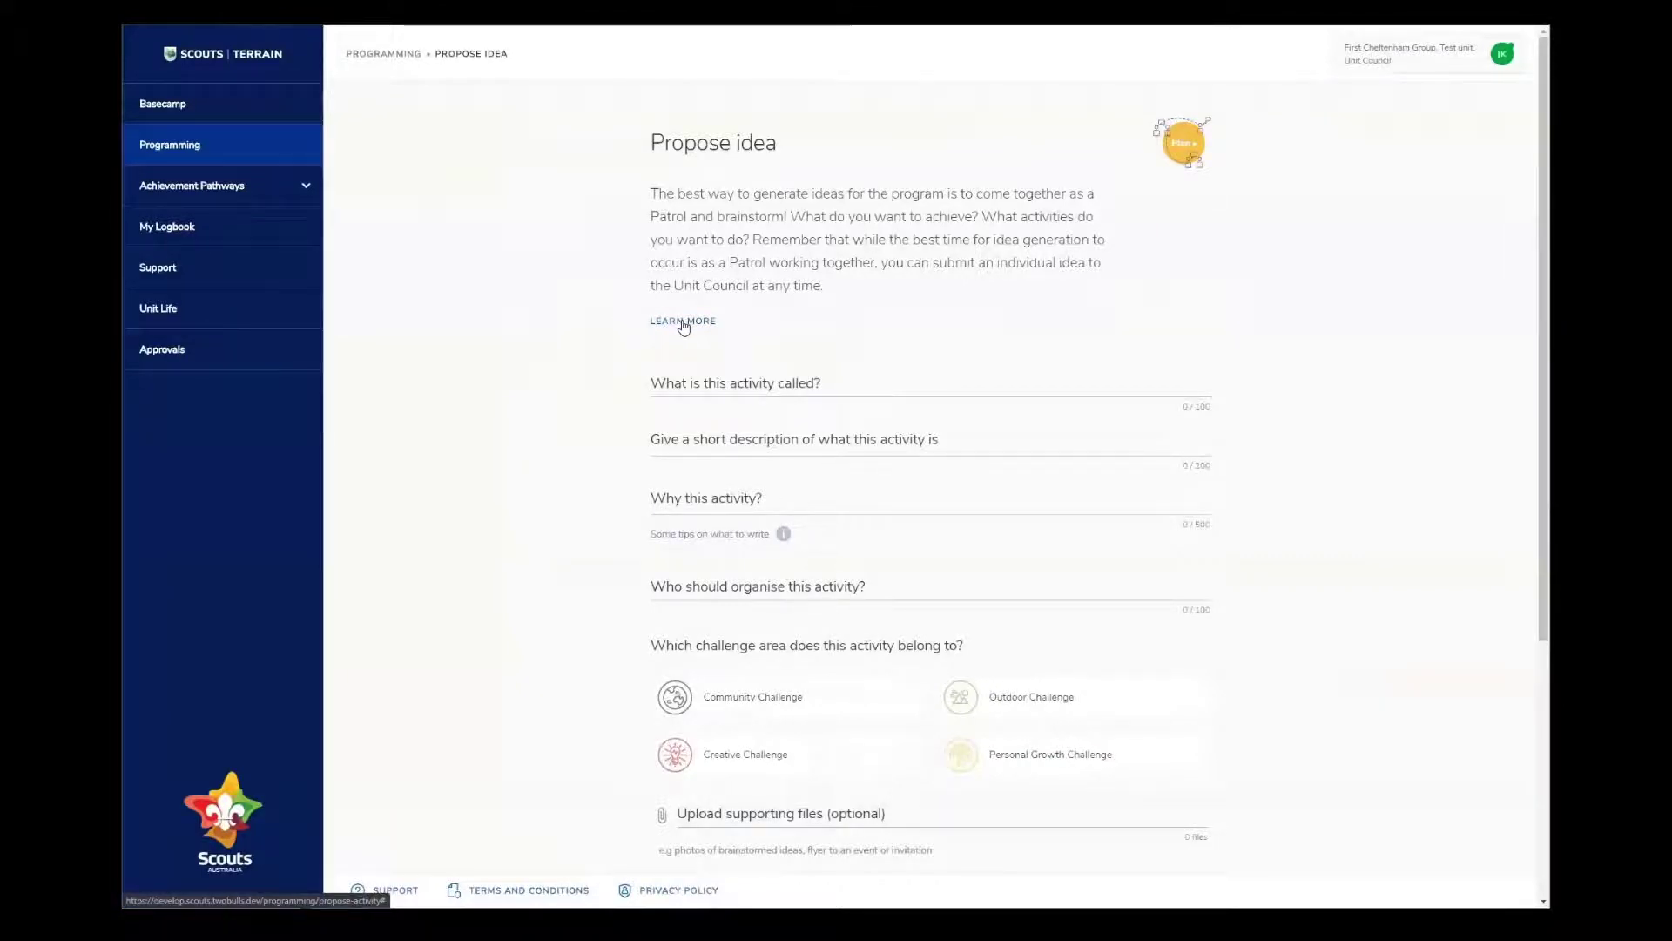
click(684, 324)
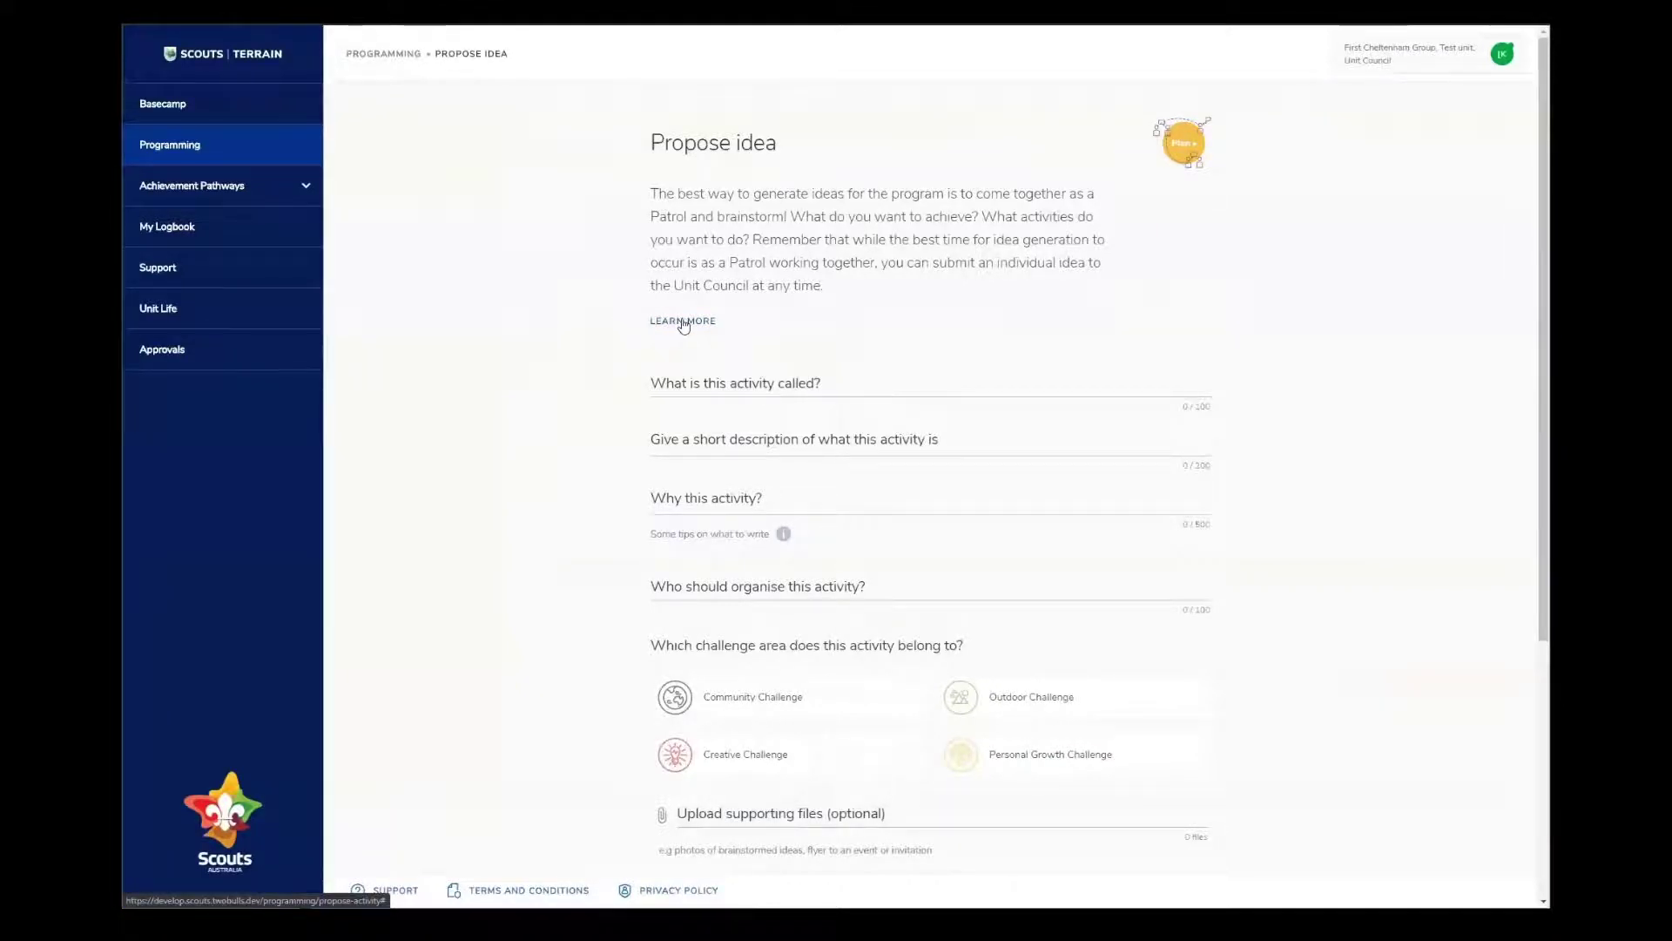
Name the proposed activity 'Duct tape boat building'.
click(760, 374)
text(Duct tape)
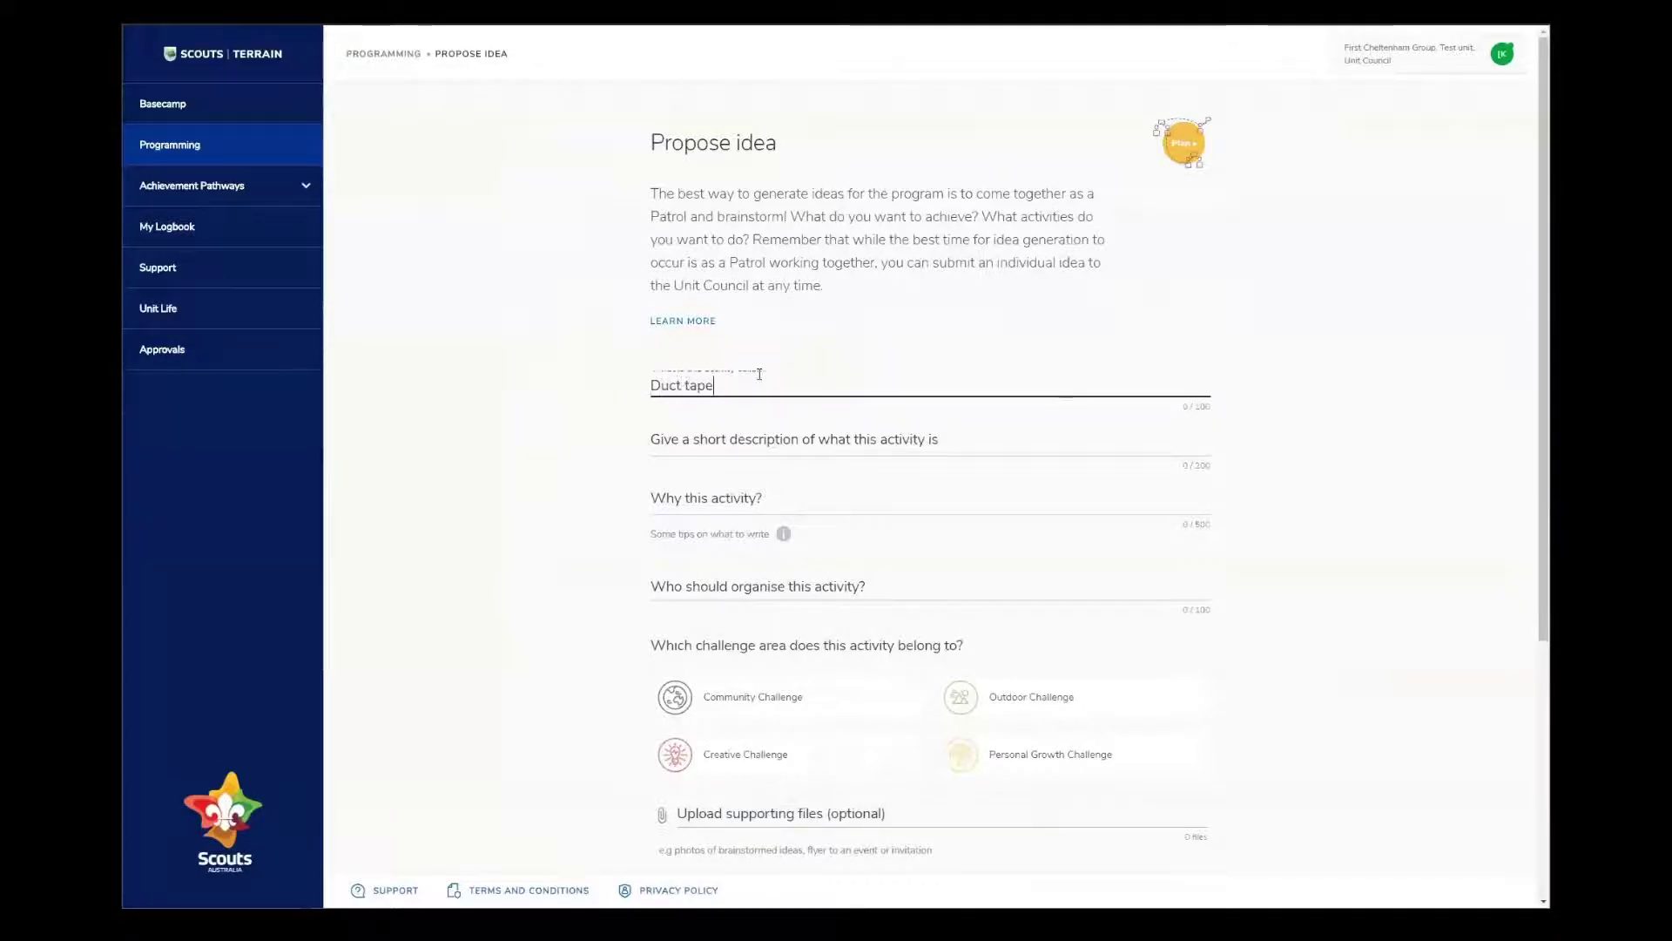
text( boat building)
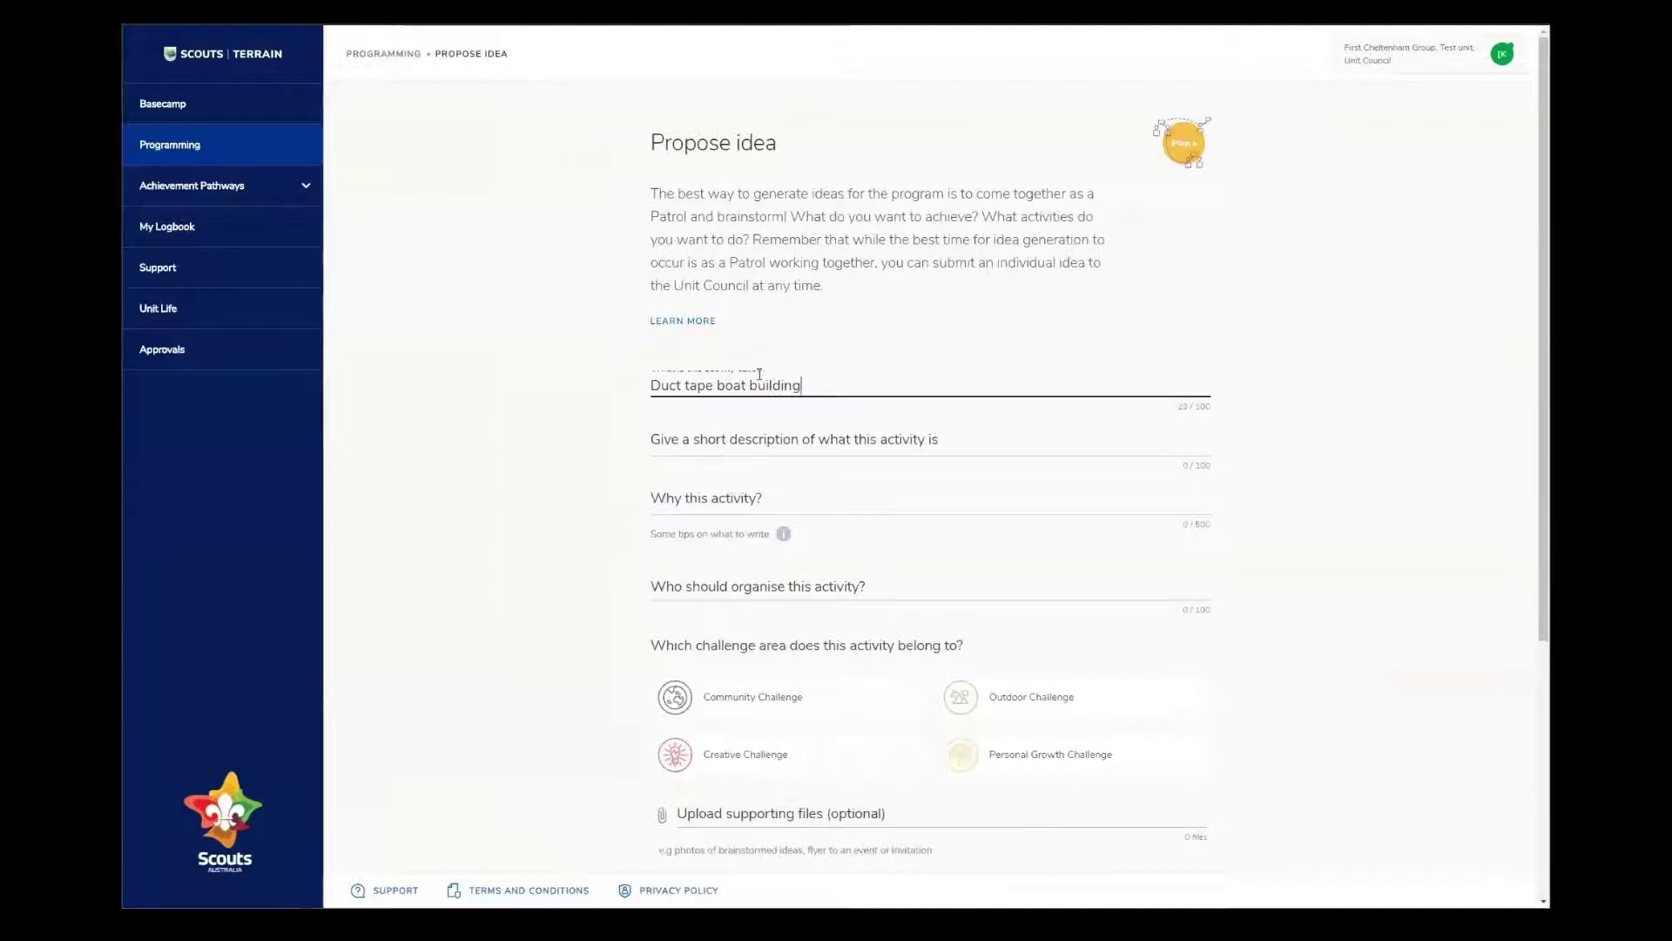
click(596, 436)
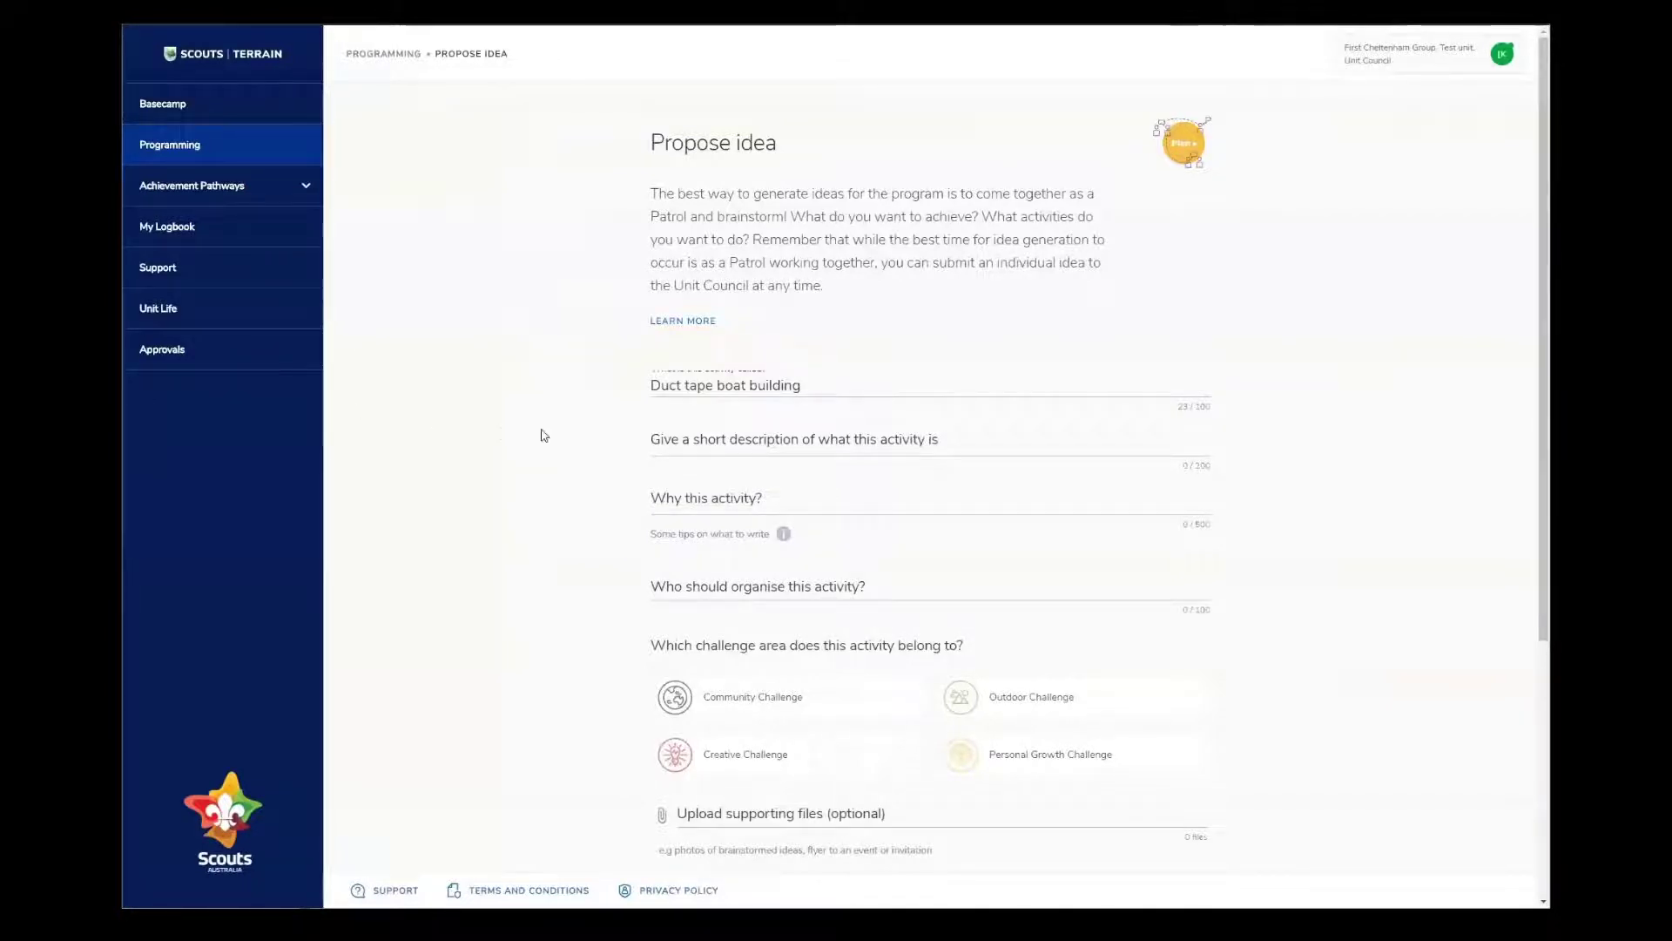
Paste the floating duct-tape-boat description and remove its unfinished last line.
click(688, 439)
text(Each patrol should use duct tape and some other materials maybe PVC tubing, or bamboo, to make a boat that can support at least 2 members of their Patrol and float. Maybe we could do challenges while)
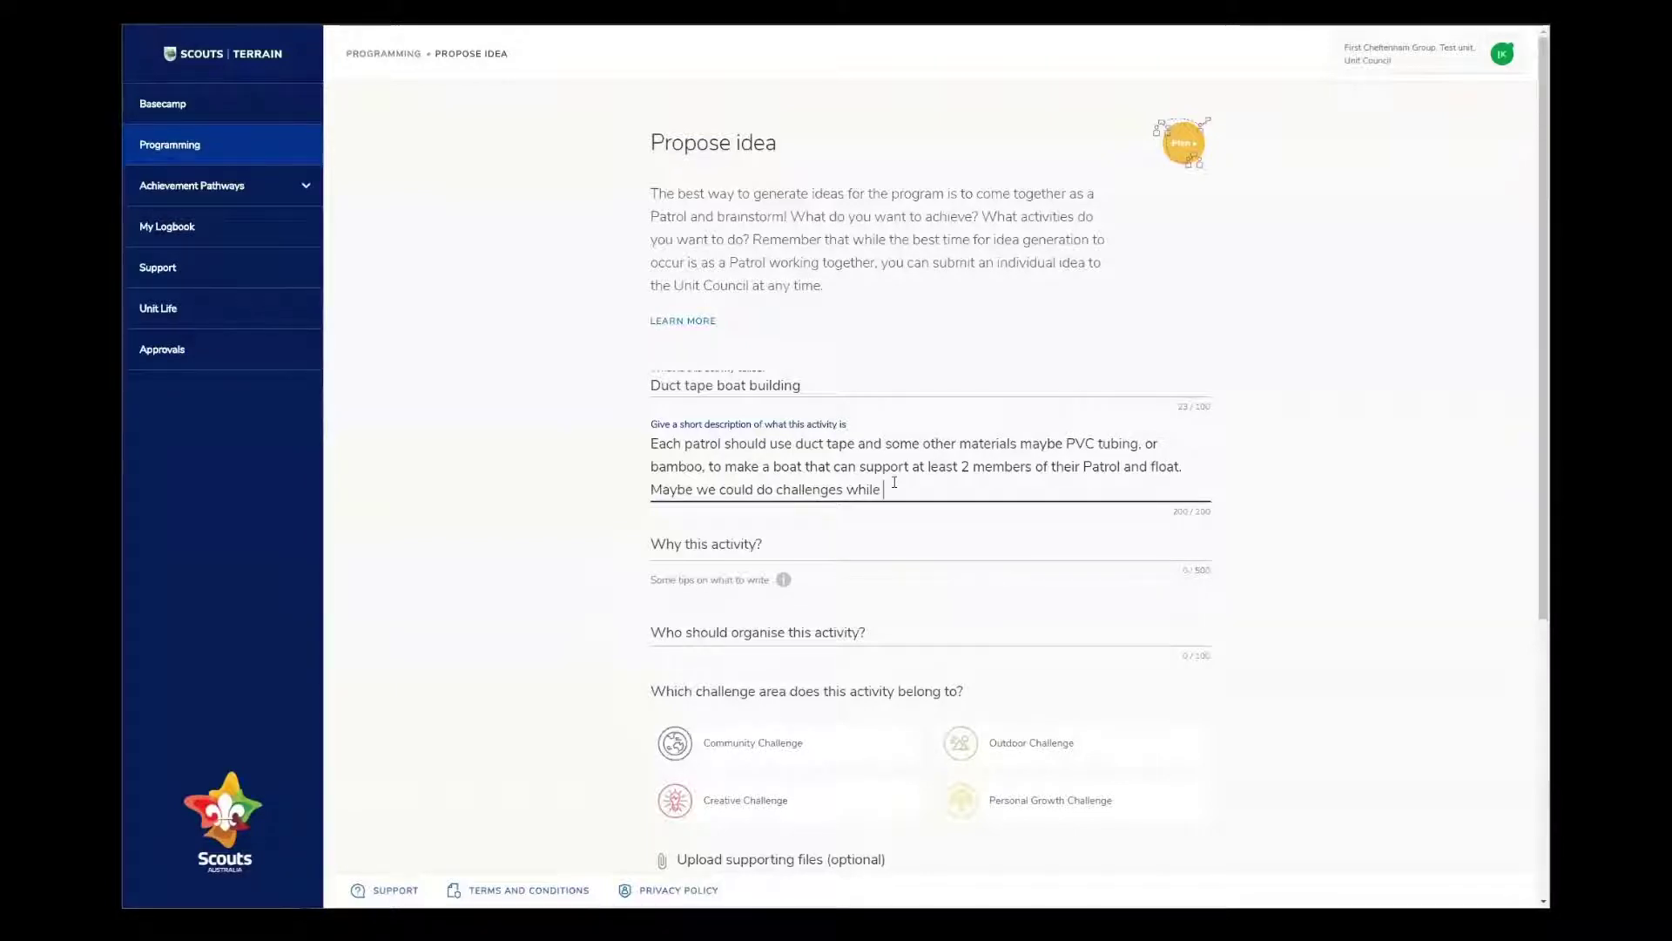
drag(884, 490, 654, 492)
key(BackSpace)
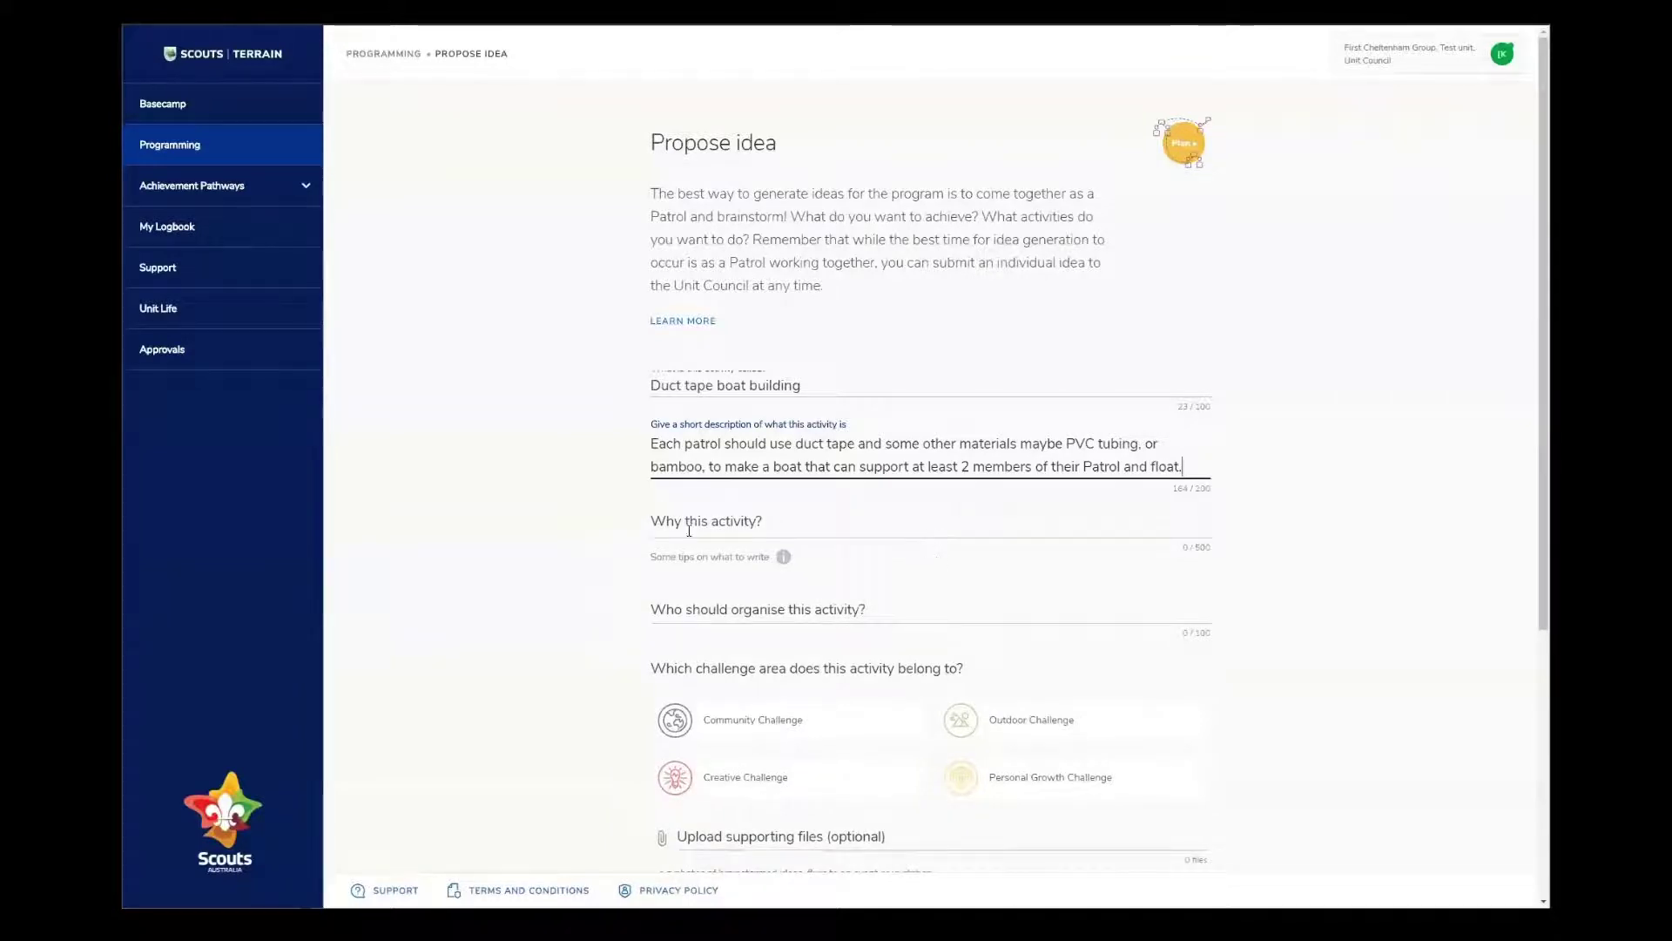
click(462, 533)
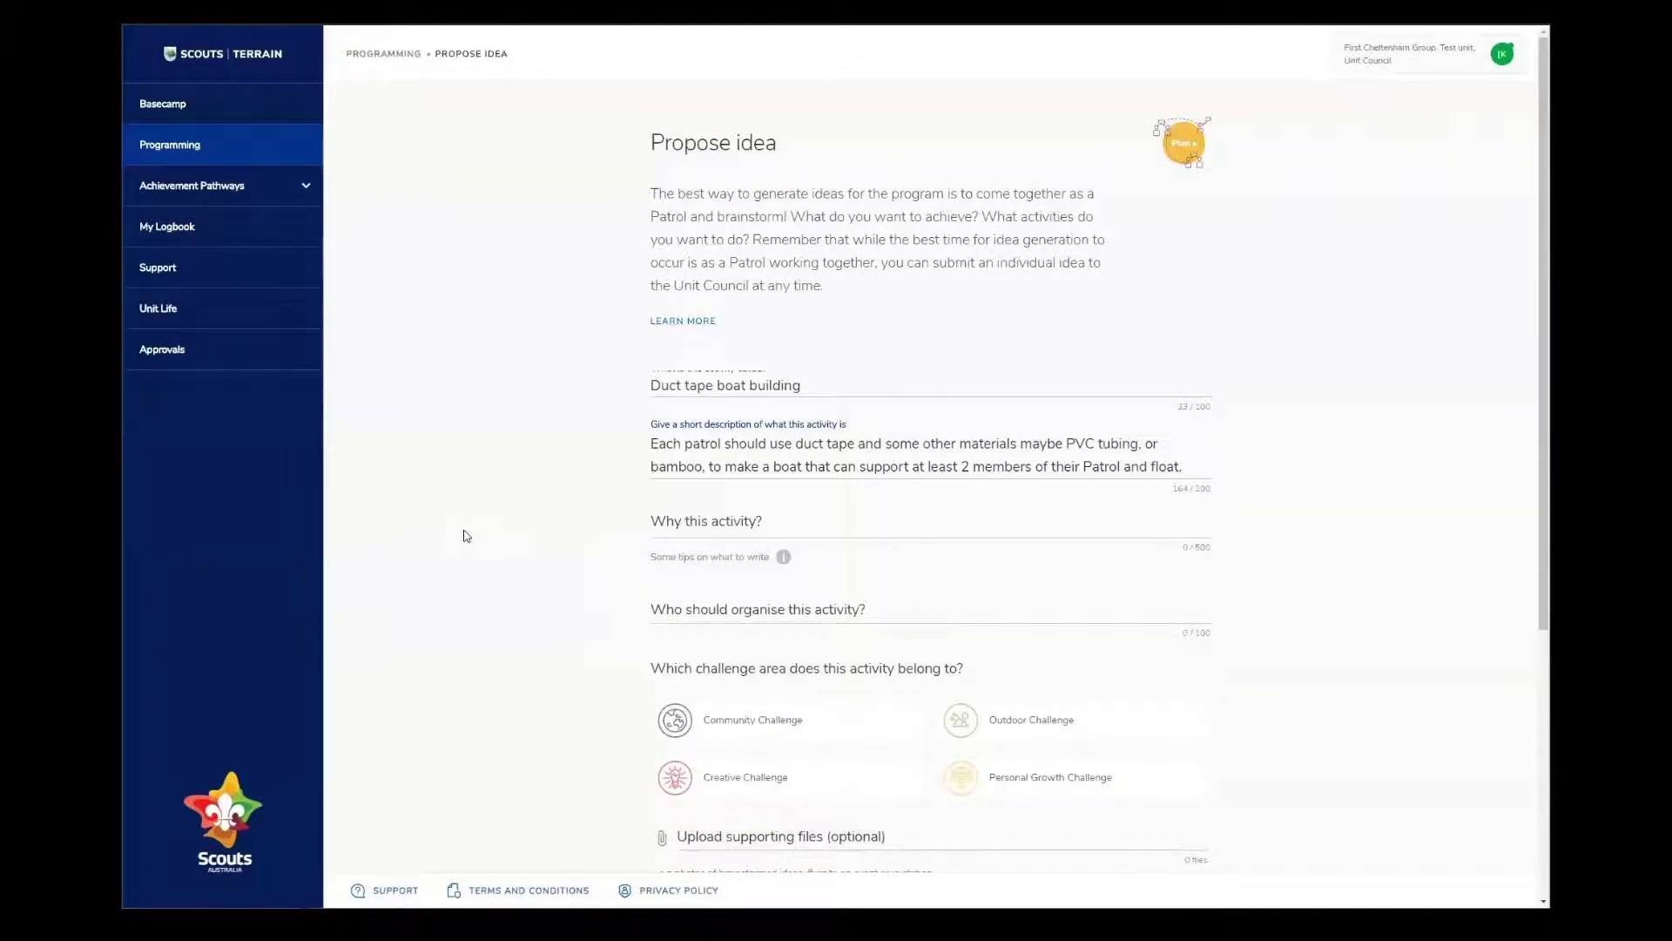
Fill Why this activity? with the floating, teamwork and design reasons, aiming for 1 working boat per Patrol.
click(784, 557)
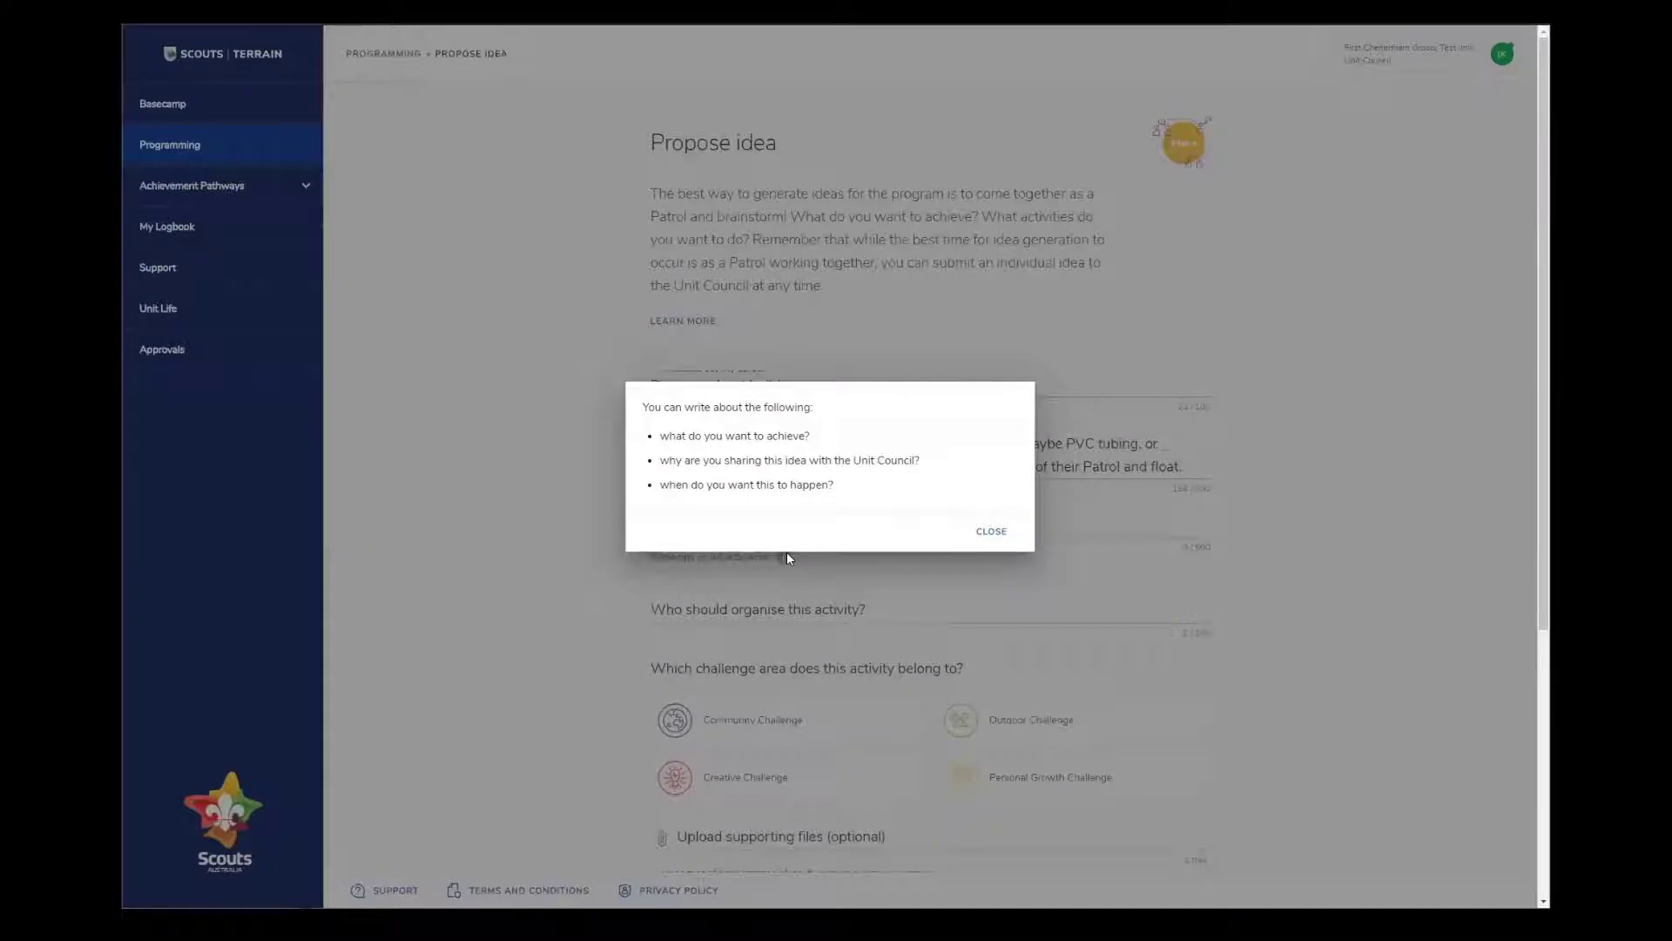
click(983, 539)
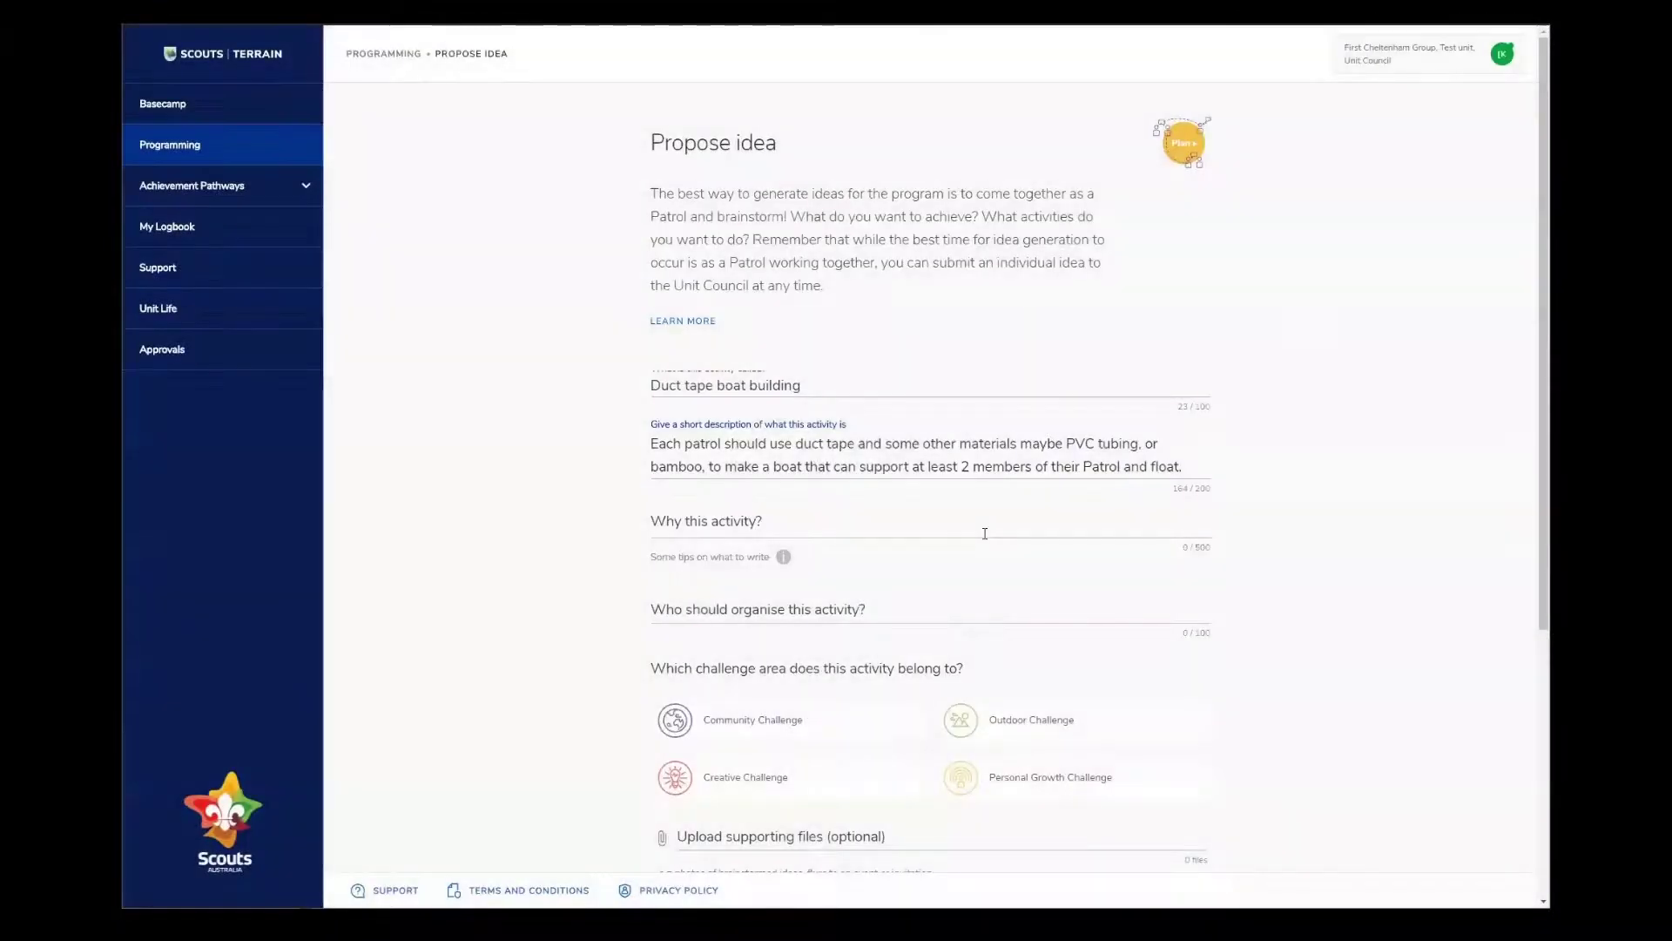
click(740, 525)
text(This)
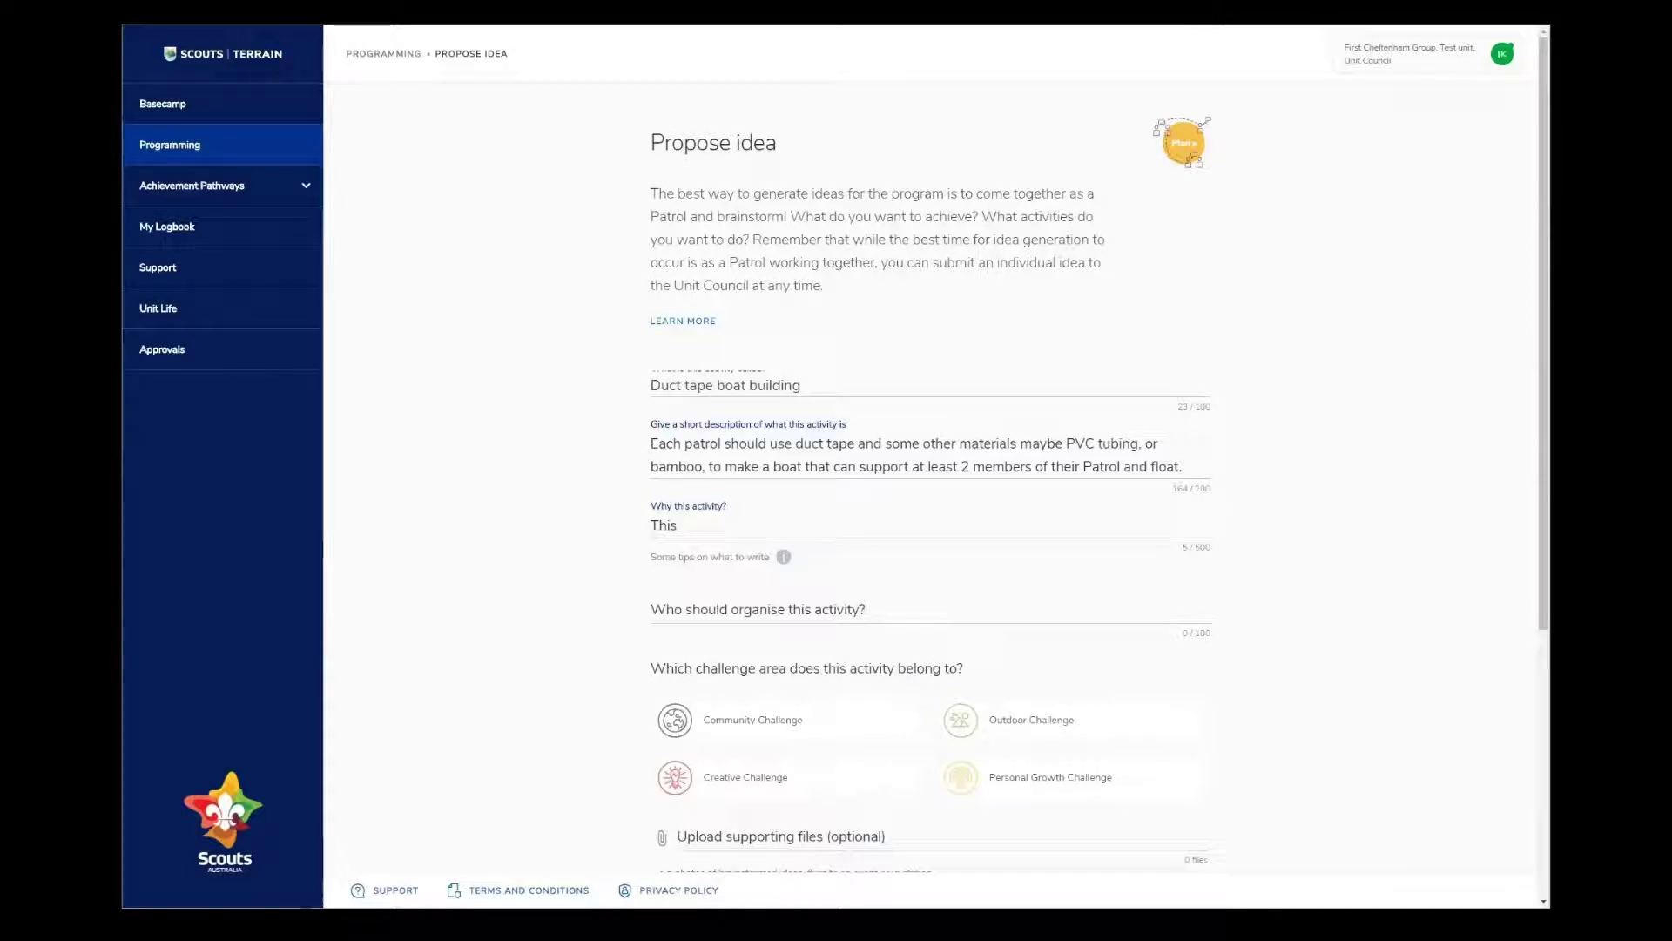
drag(695, 525, 587, 531)
text(This activity will help me learn about how to make things float, how to work as a team, design and construction methods, and also it will be fun. I think we will achieve 1 working boat per Patrol)
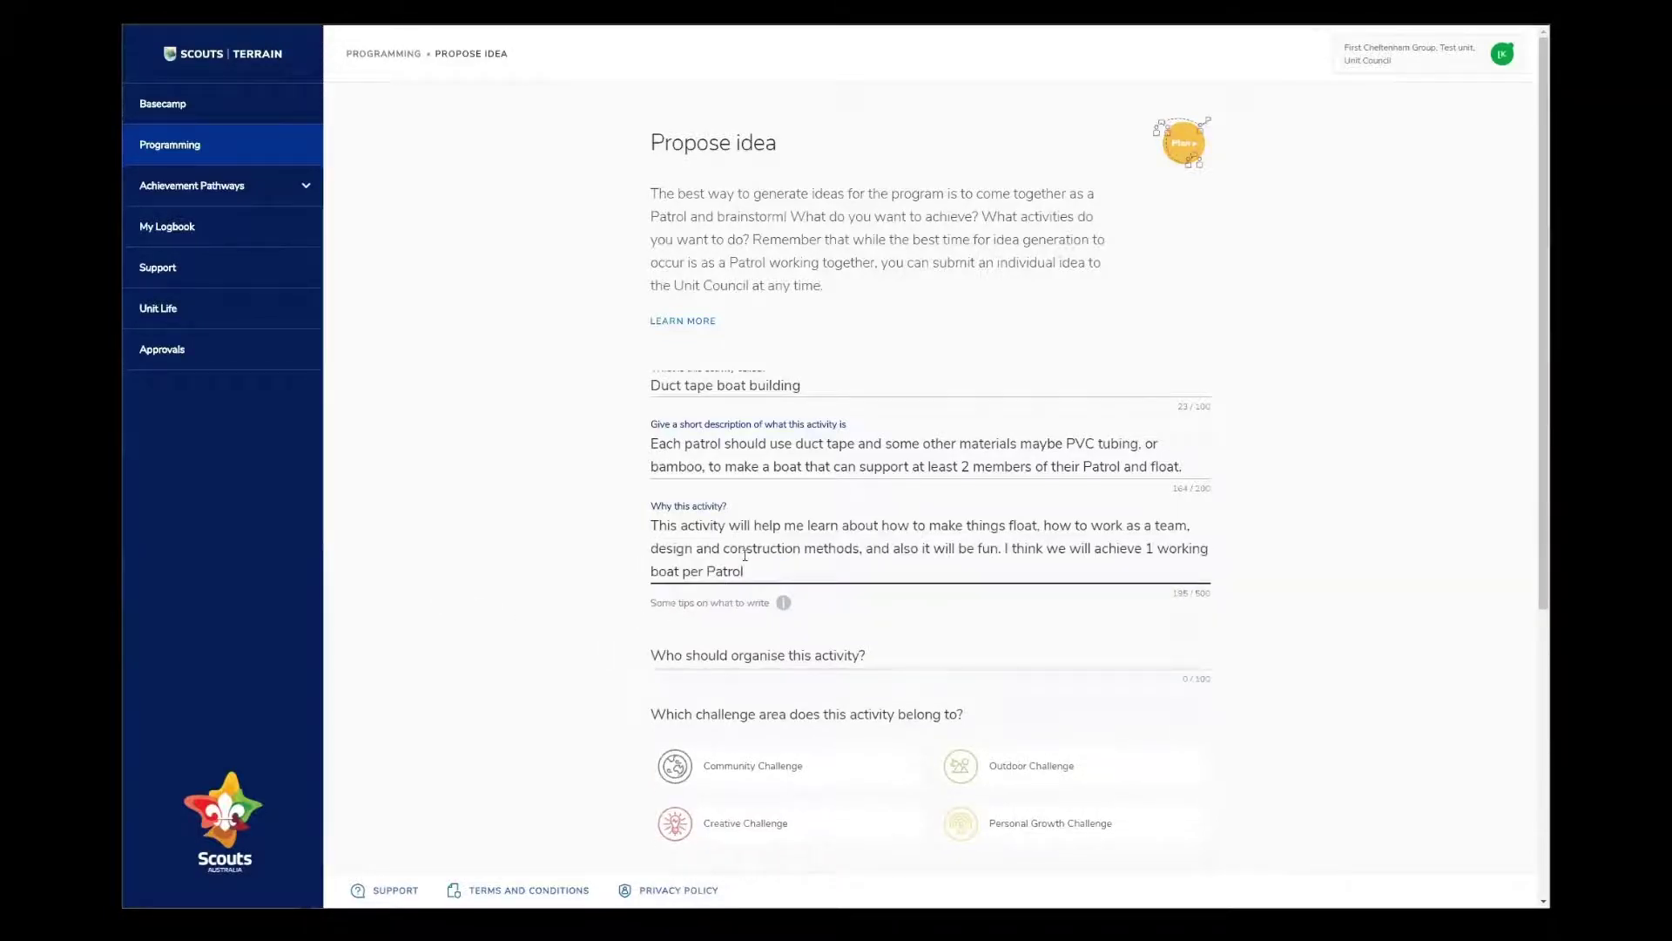
text(.)
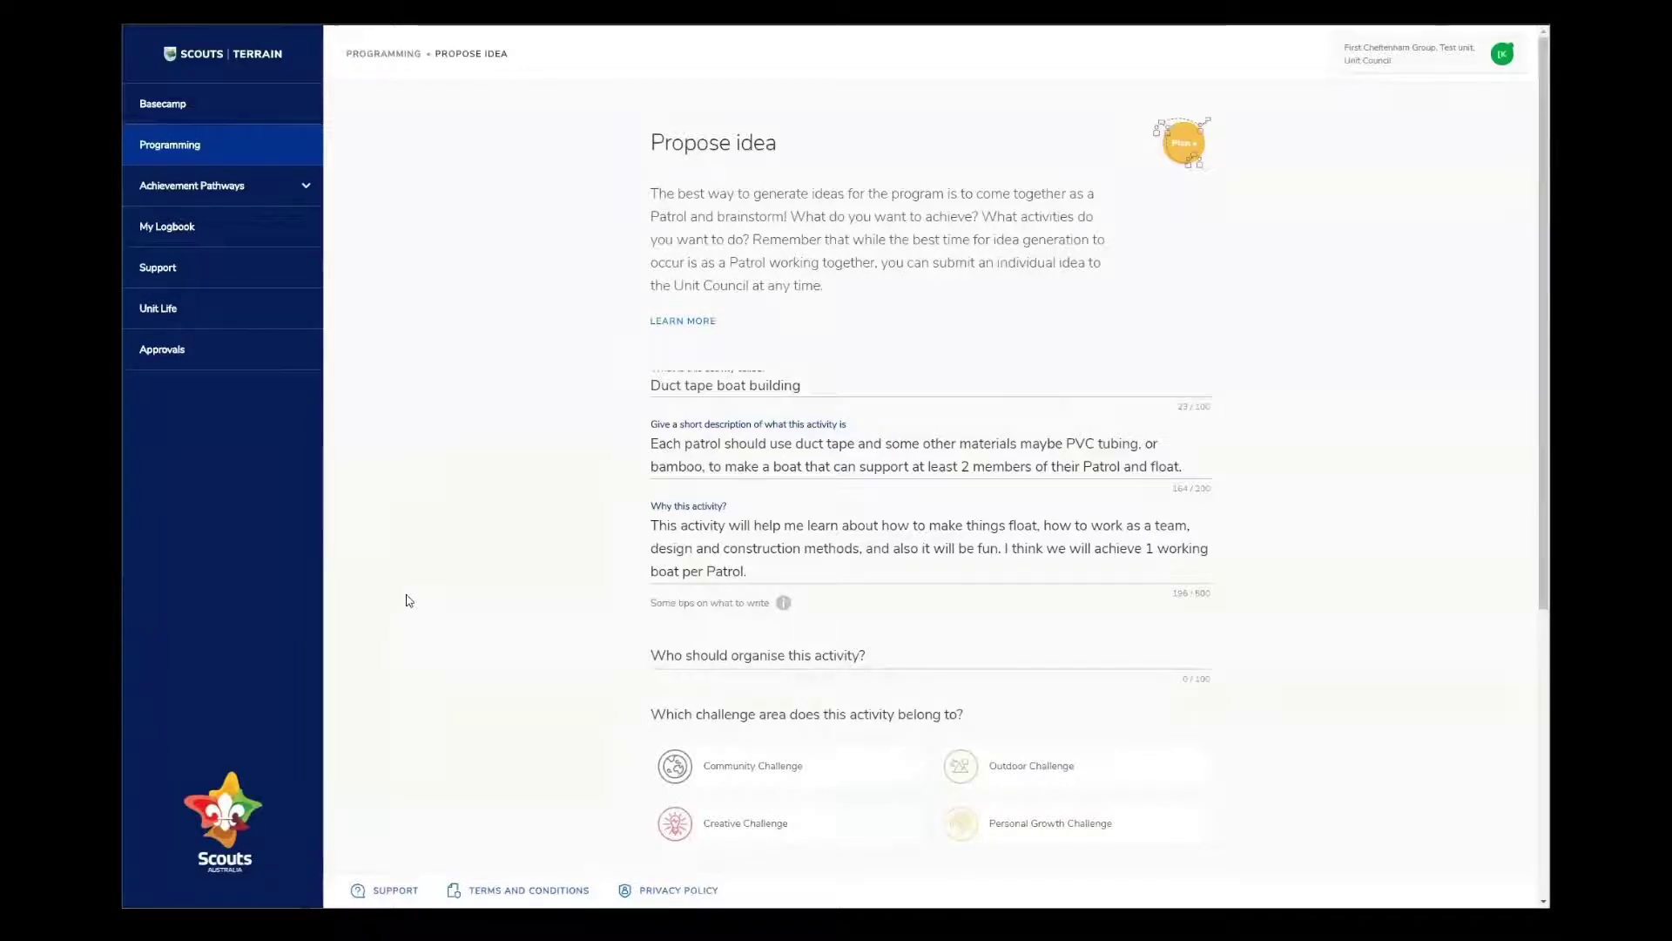
Enter the organiser's name in the 'Who should organise this activity?' field.
click(702, 658)
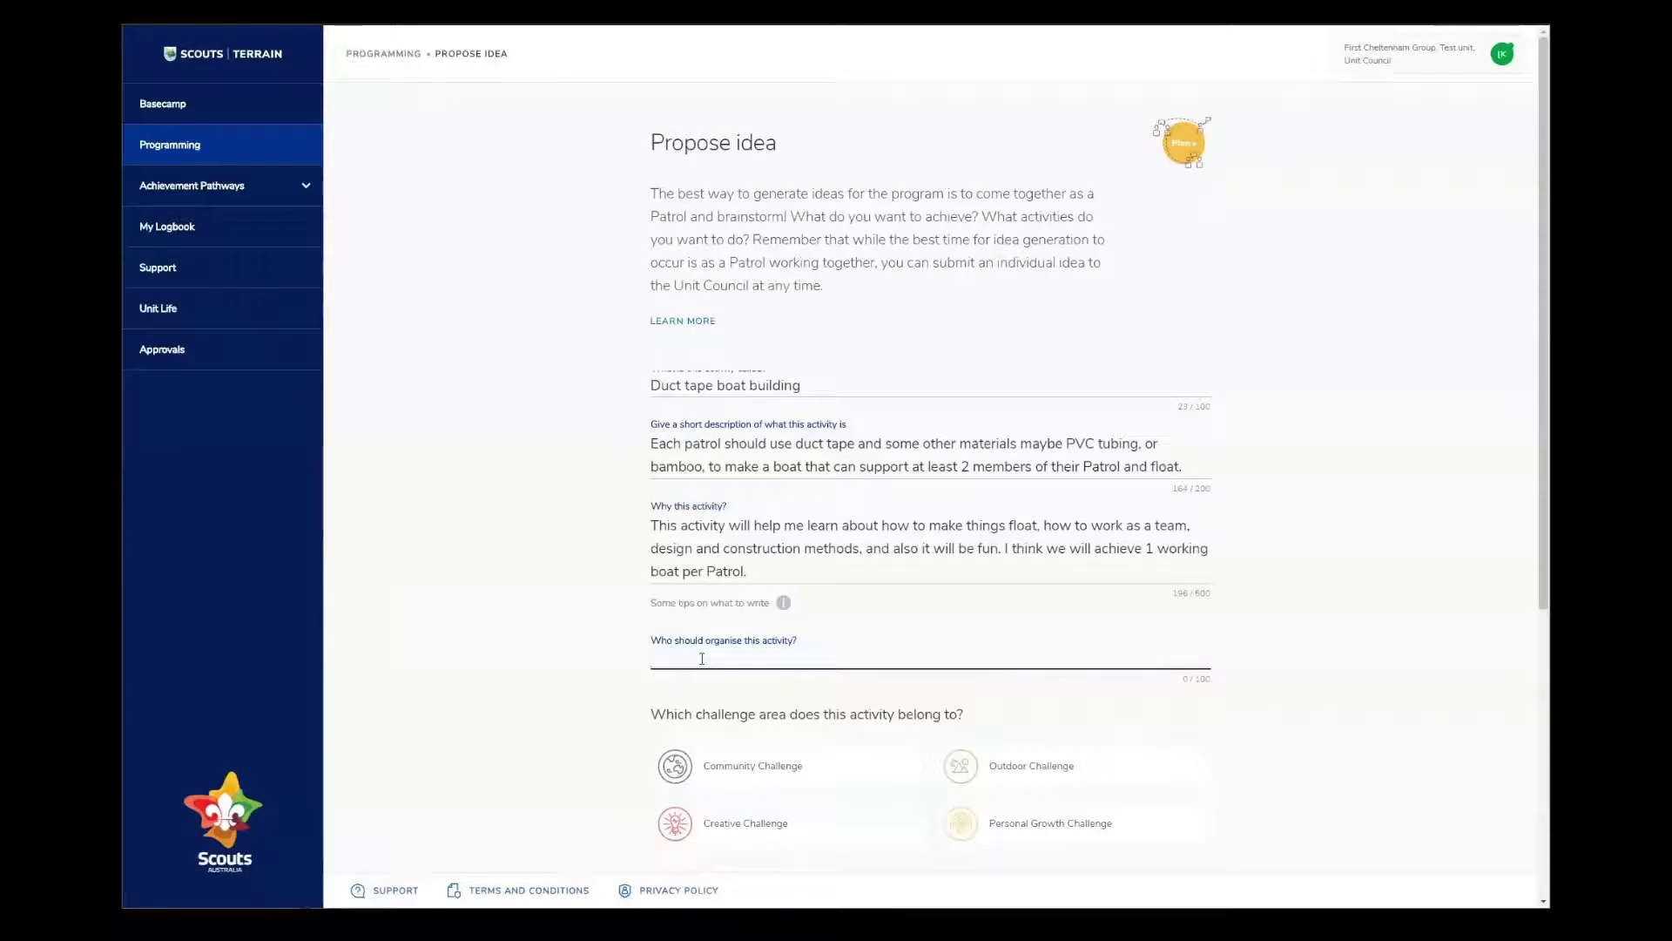
text(om)
click(559, 712)
scroll(567, 688, down, 3)
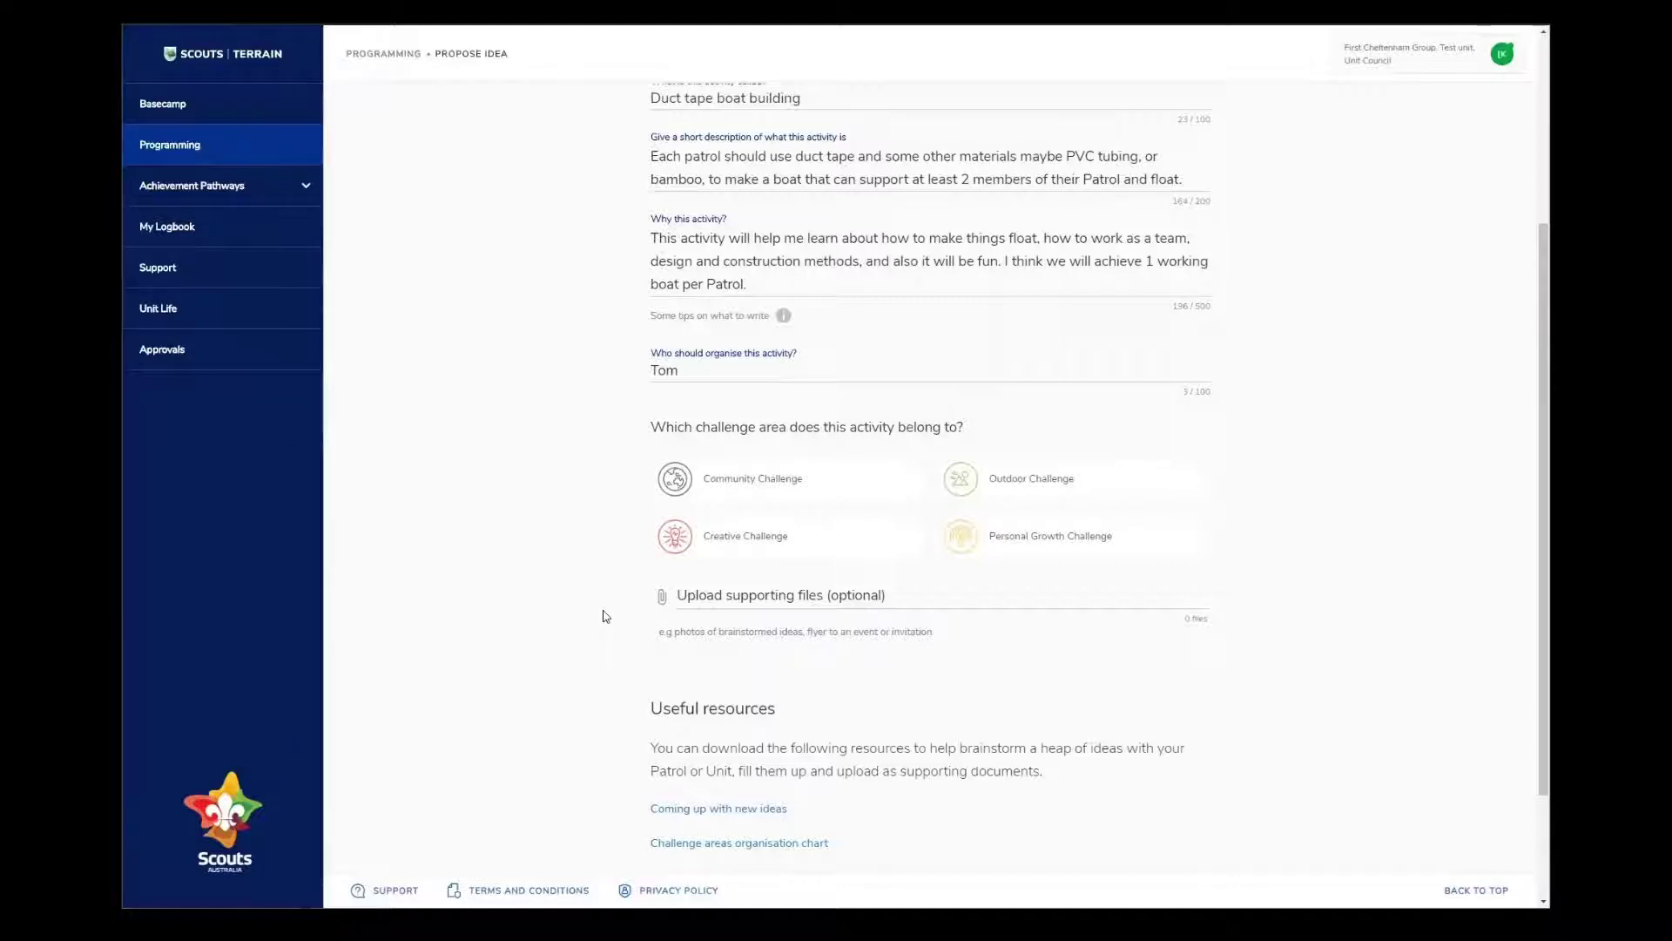
Choose Creative Challenge as the idea's challenge area and scroll to Useful resources.
click(763, 541)
scroll(880, 644, down, 2)
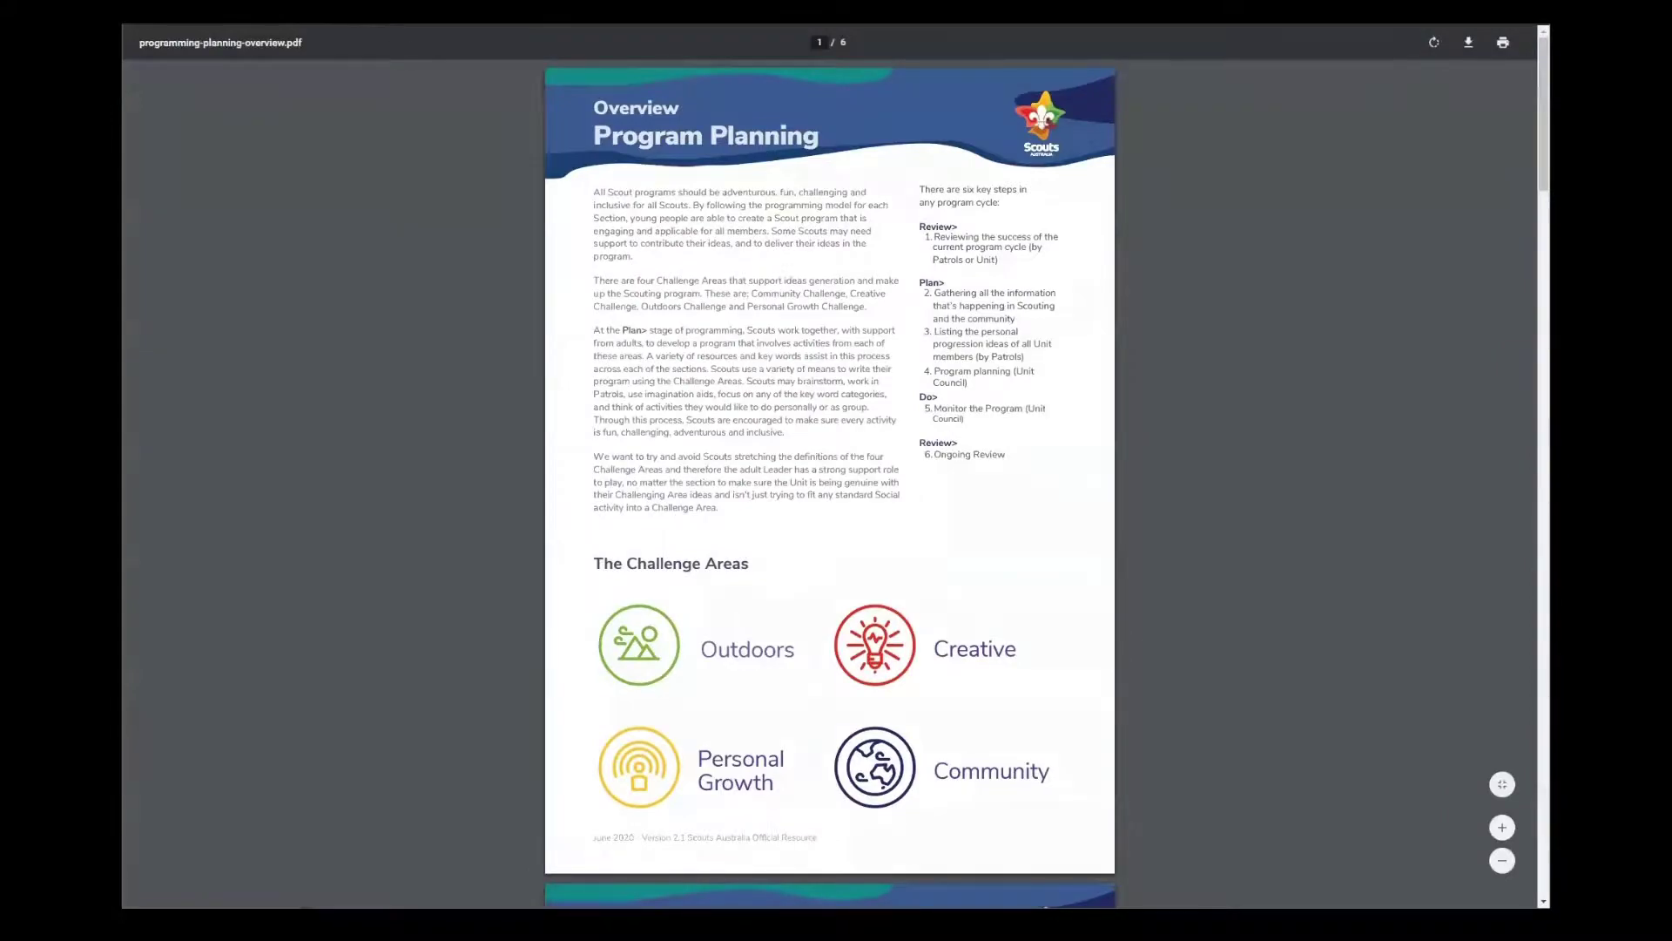
Close the planning overview PDF and send the idea to Unit Council, confirming with OK.
key(ctrl+w)
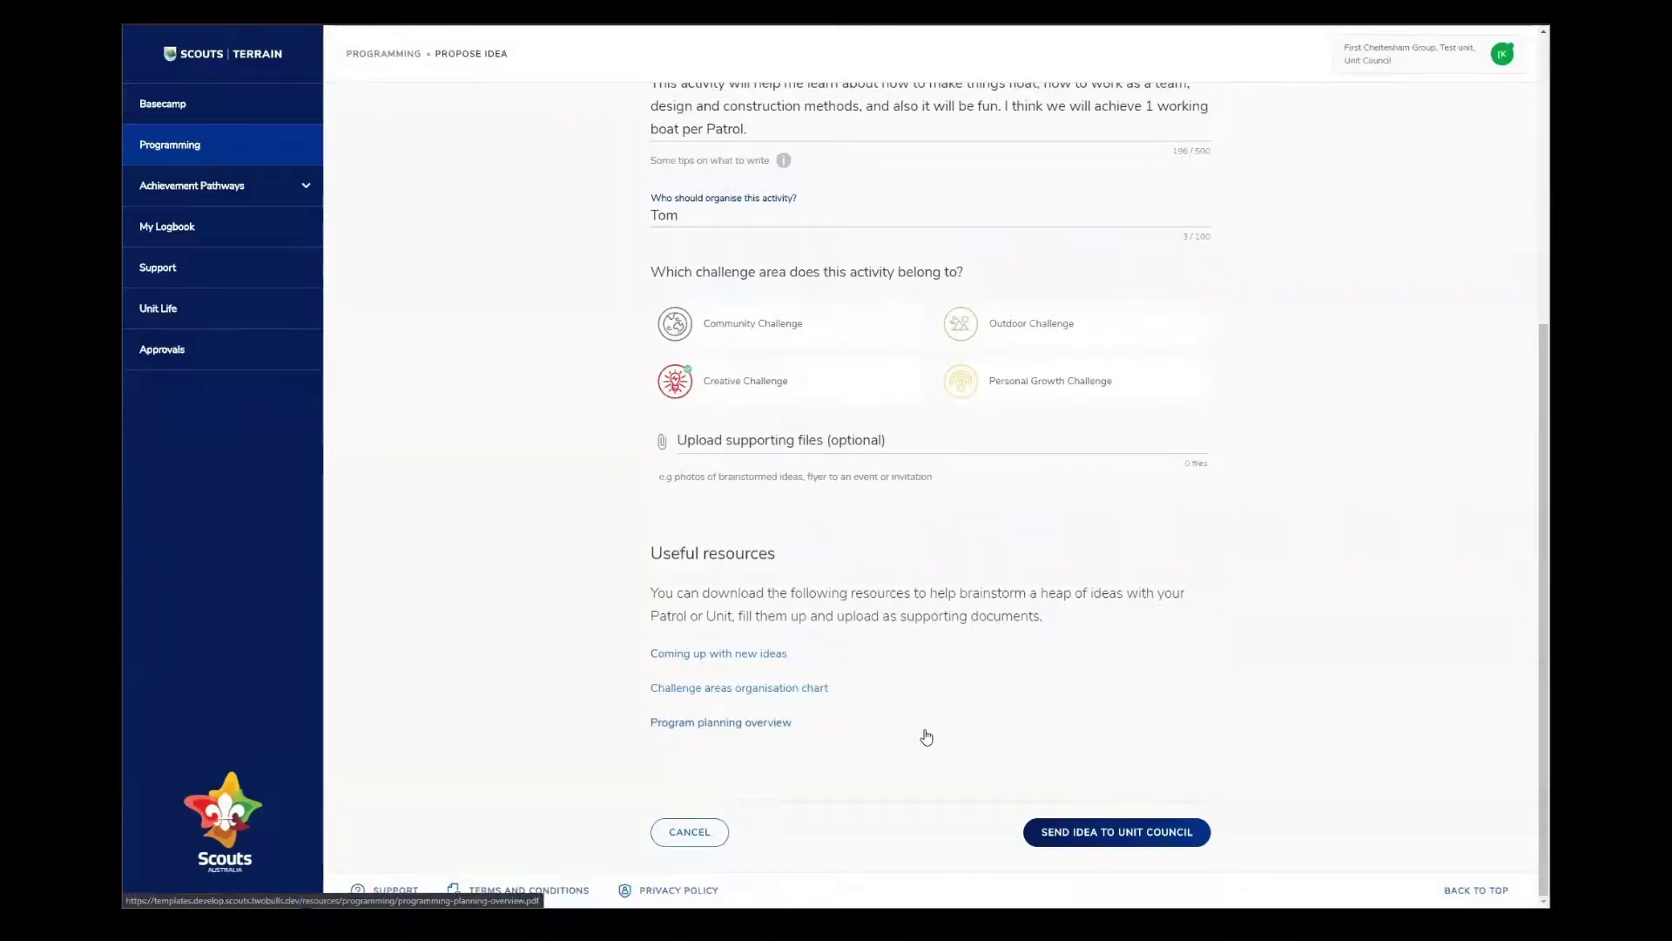
click(1076, 832)
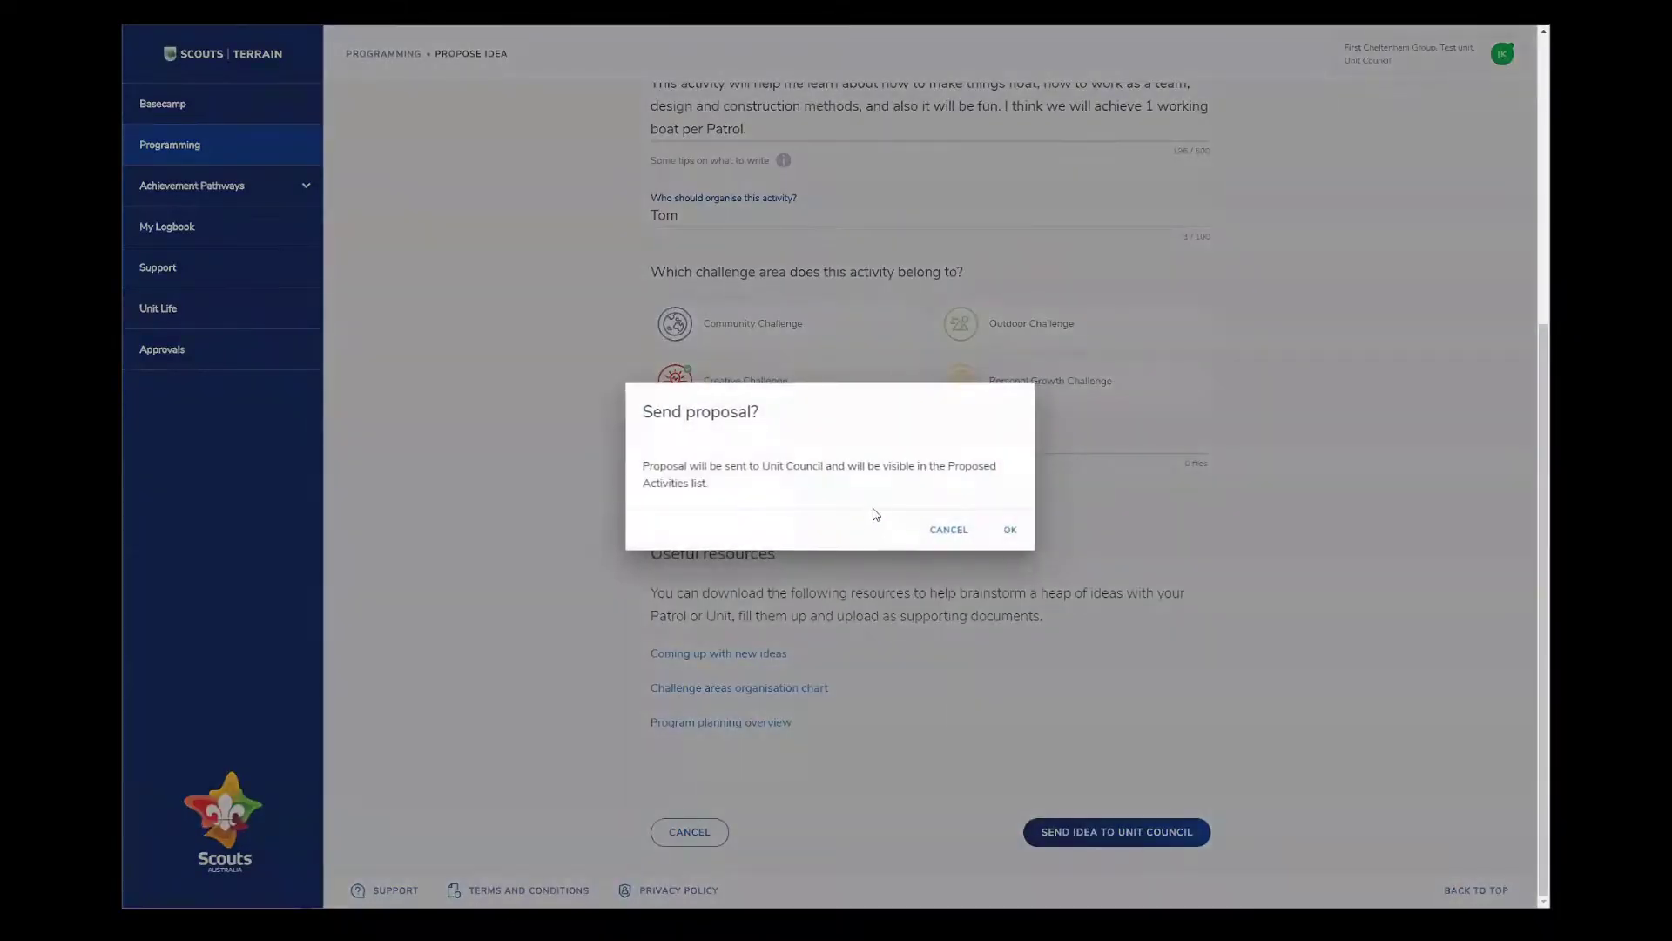
click(1009, 531)
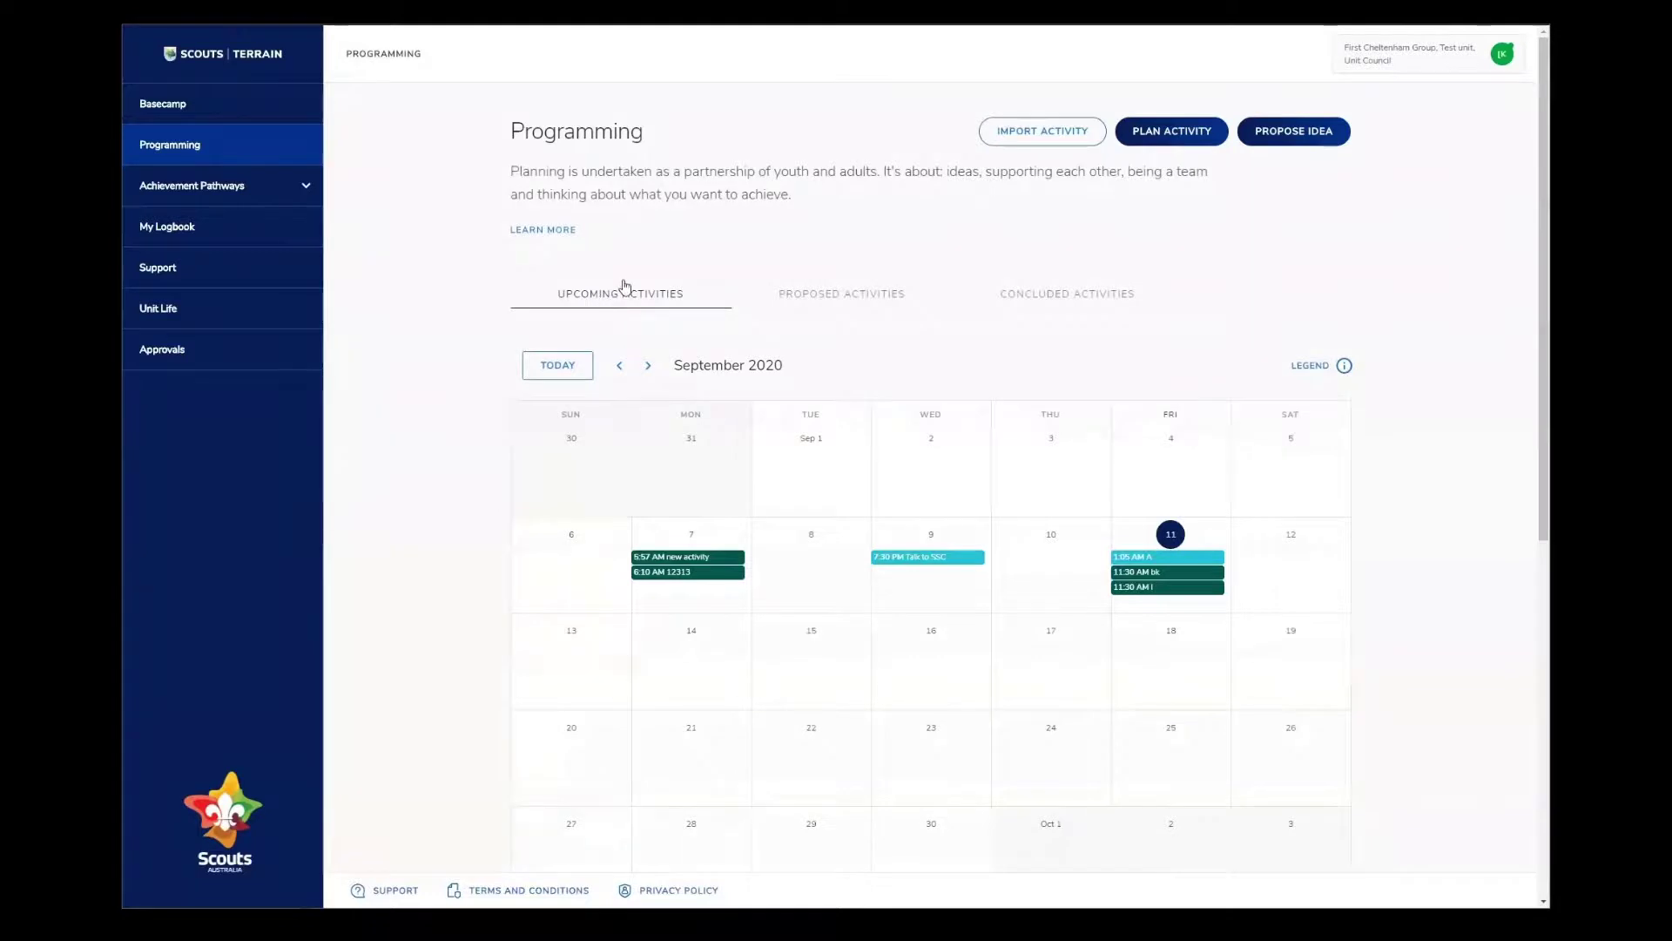
View the Proposed Activities list showing Duct Tape Boat Building, Creative, submitted 11-09-2020.
click(864, 298)
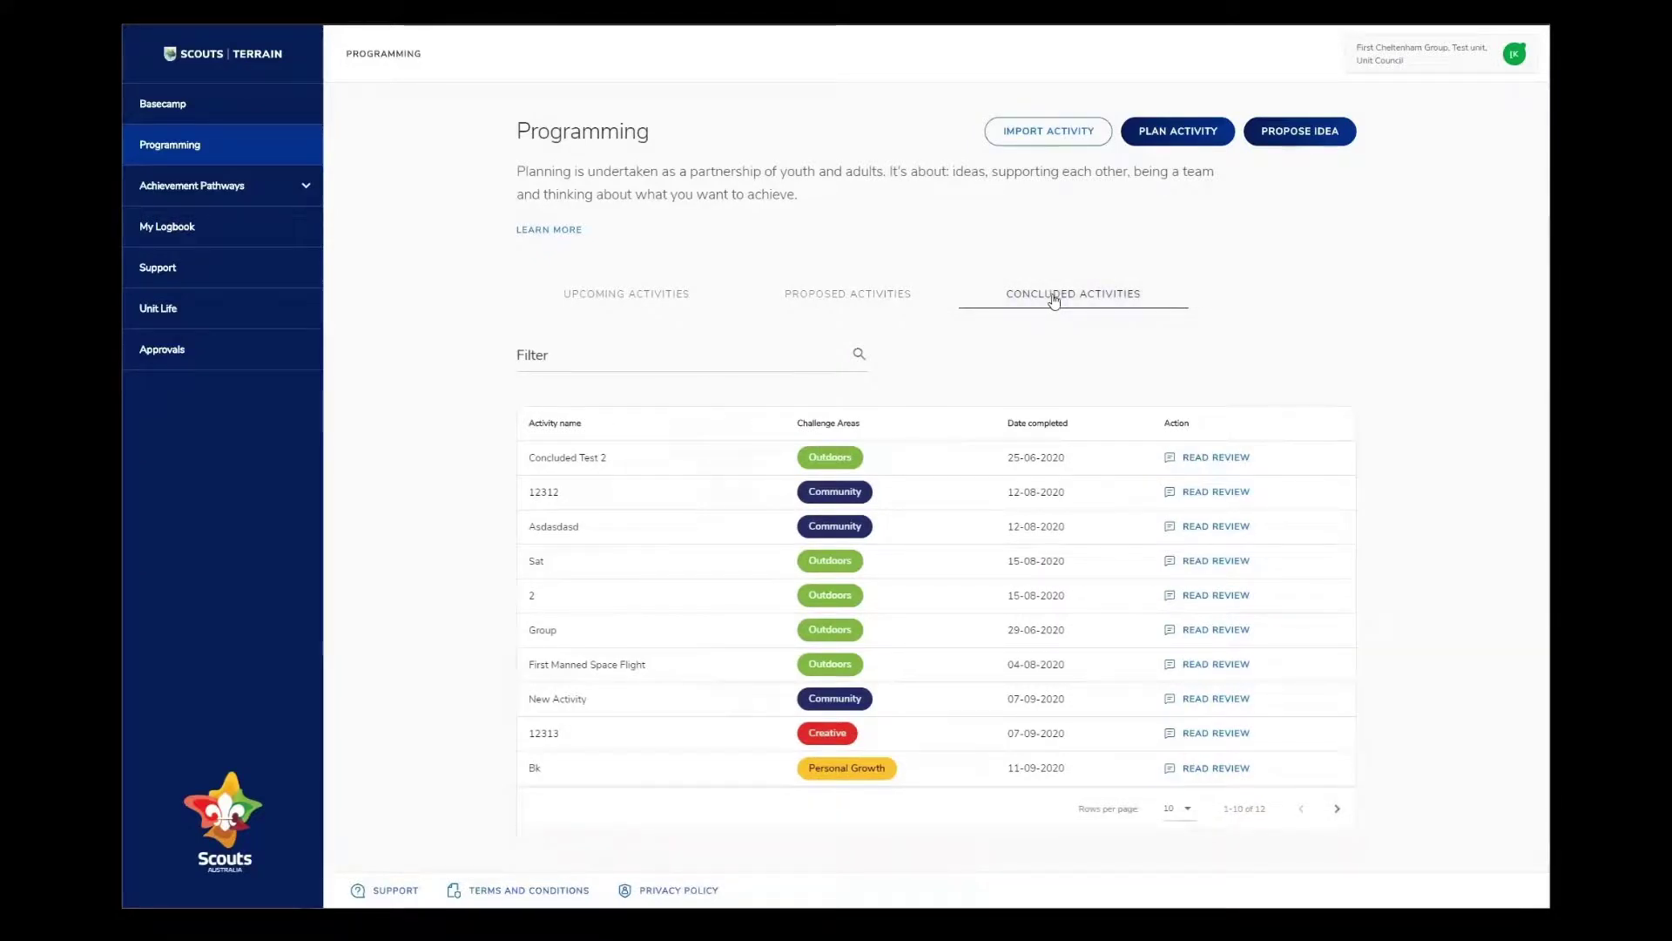
click(858, 296)
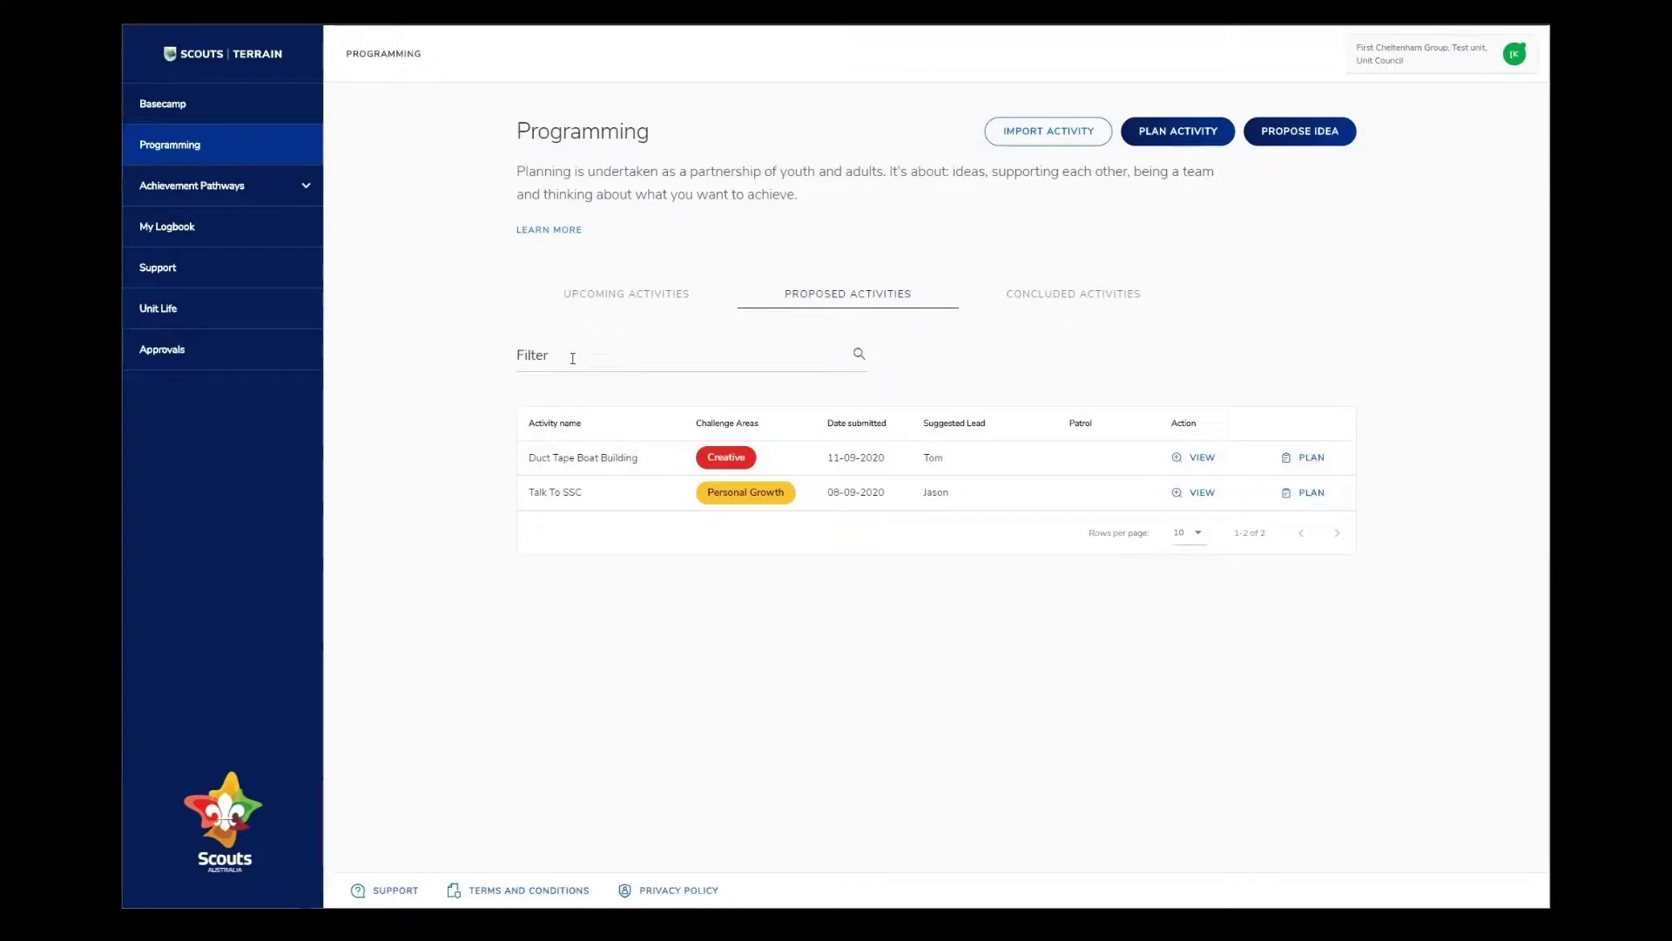
click(572, 358)
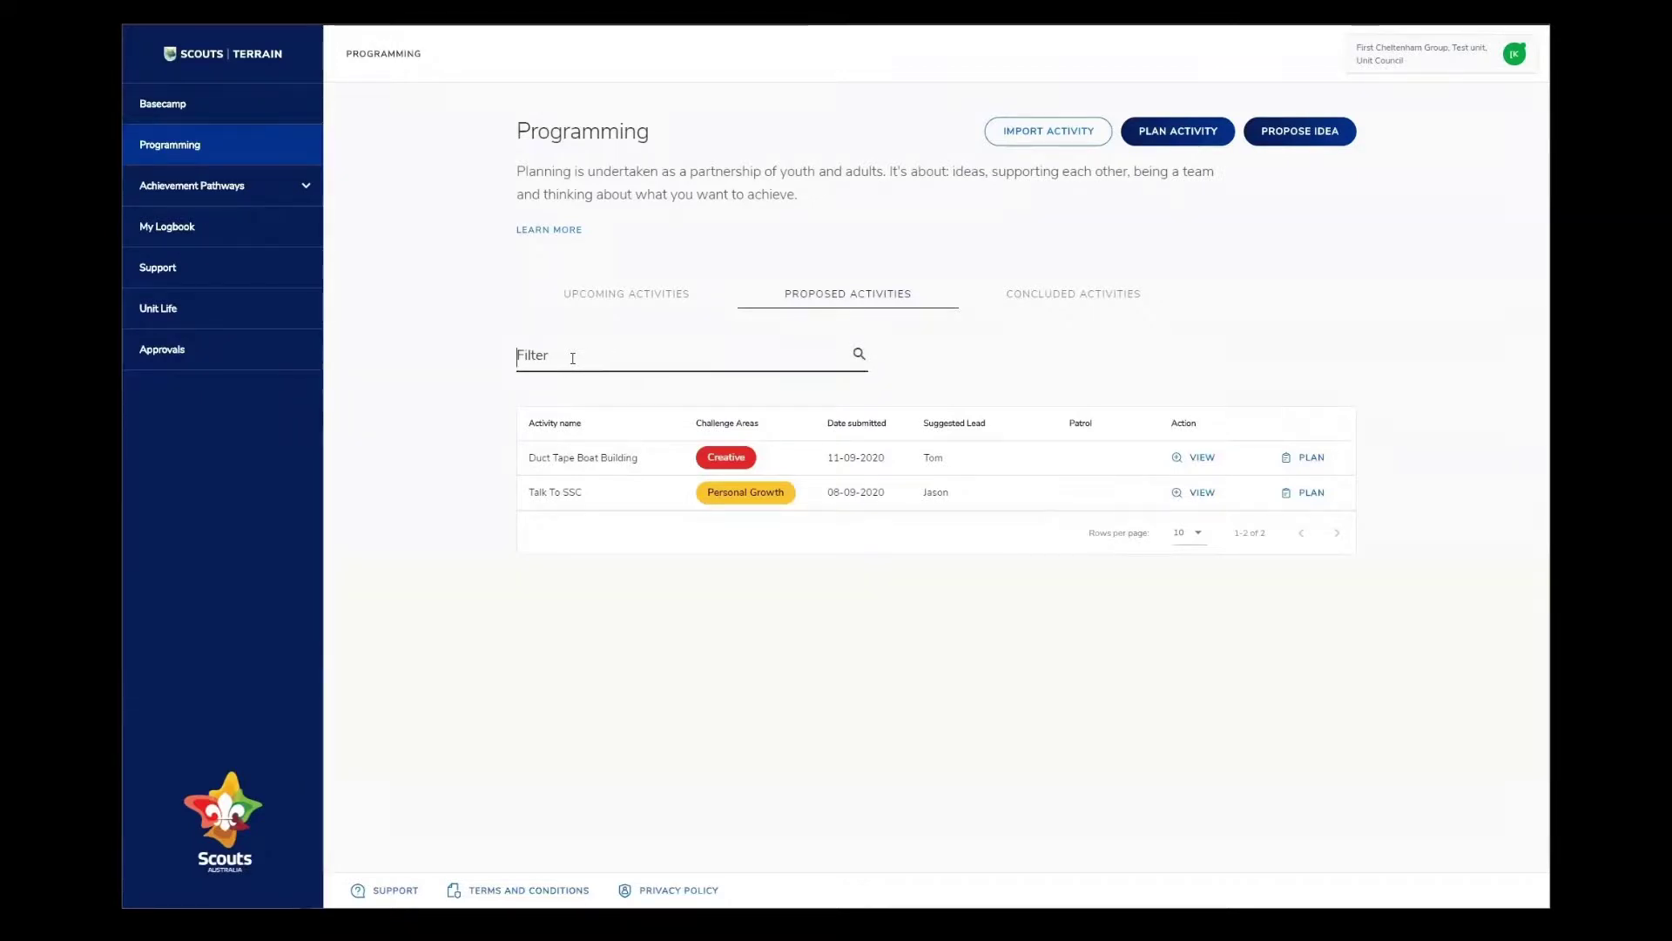
text(duct)
drag(572, 358, 482, 362)
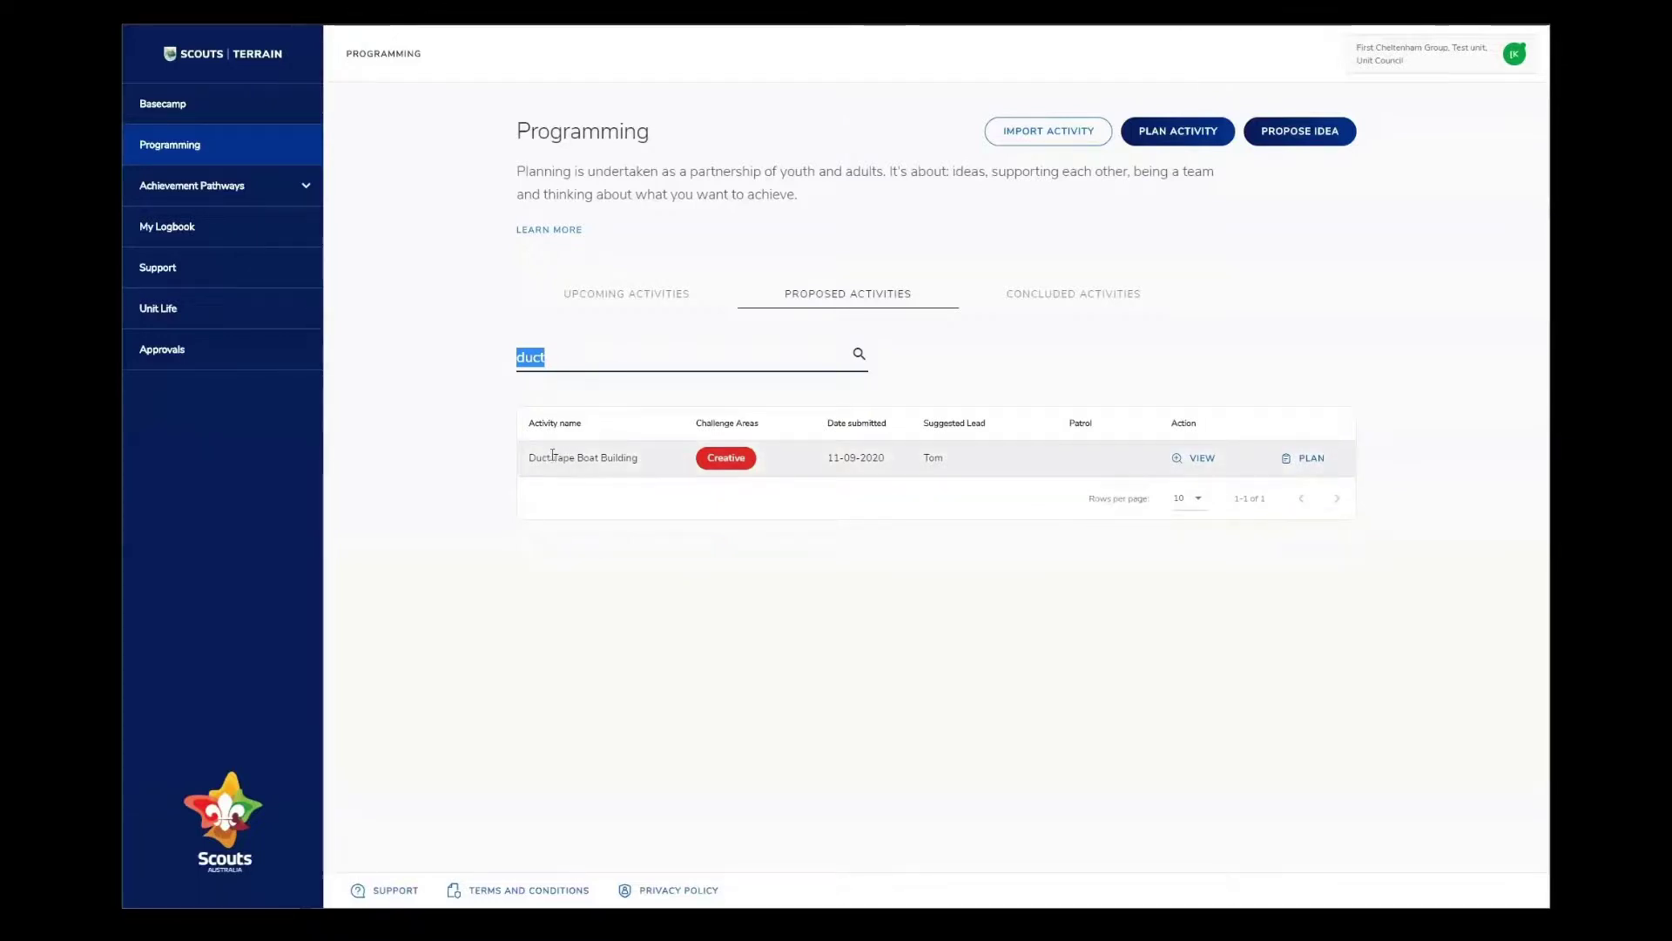
key(BackSpace)
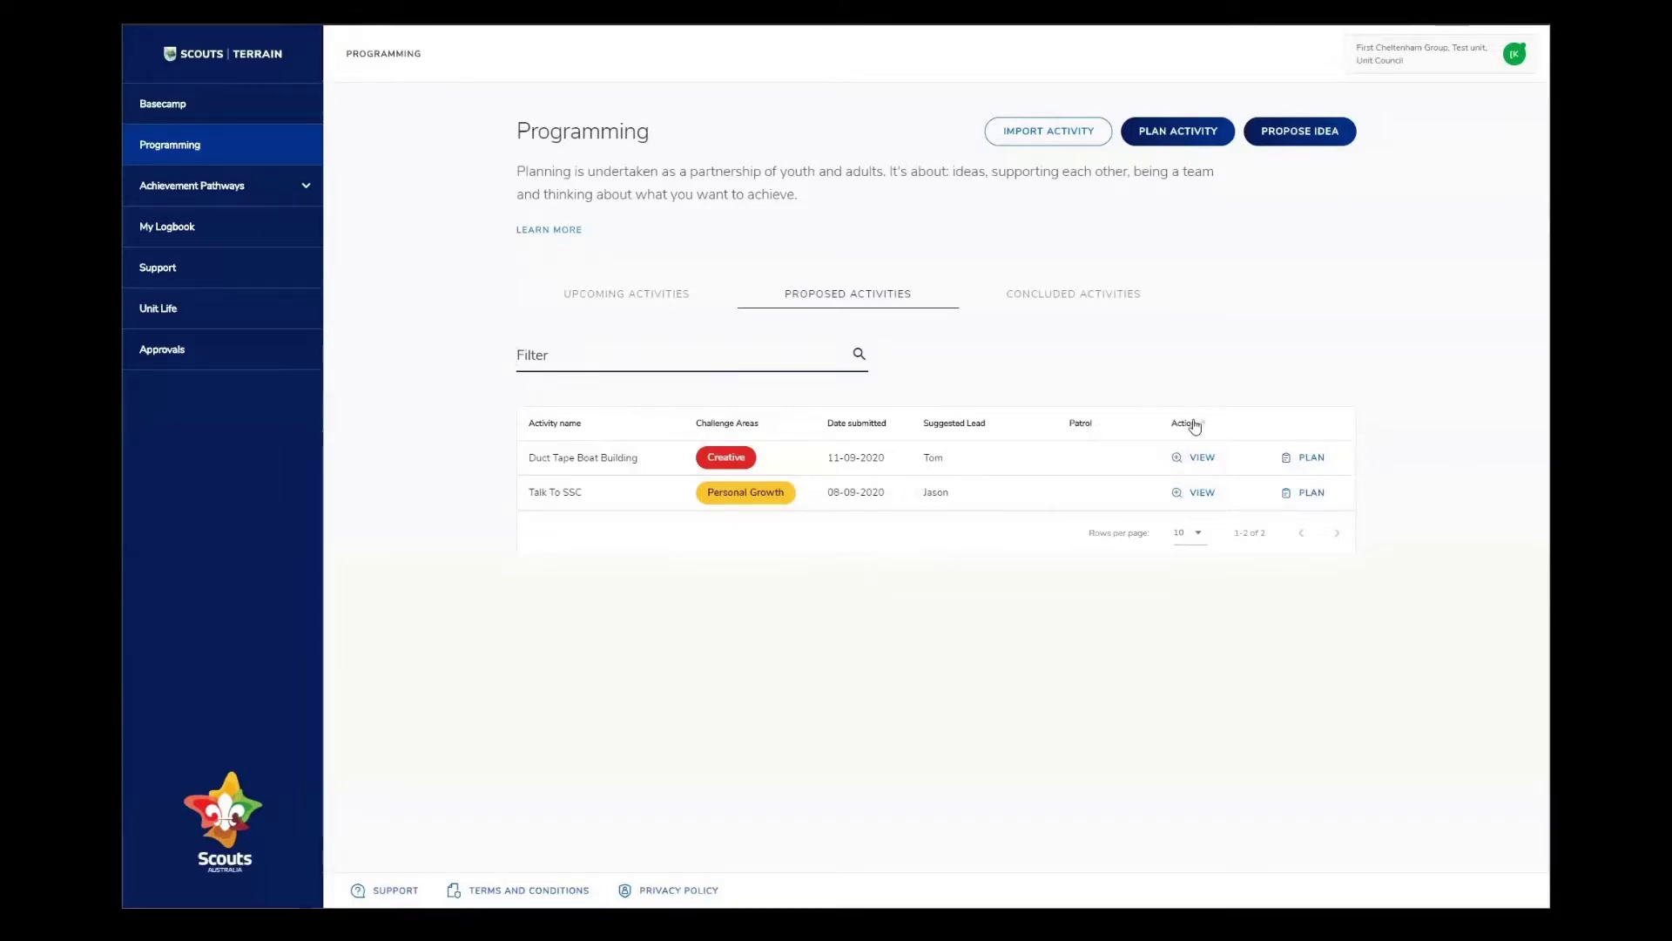
click(1151, 656)
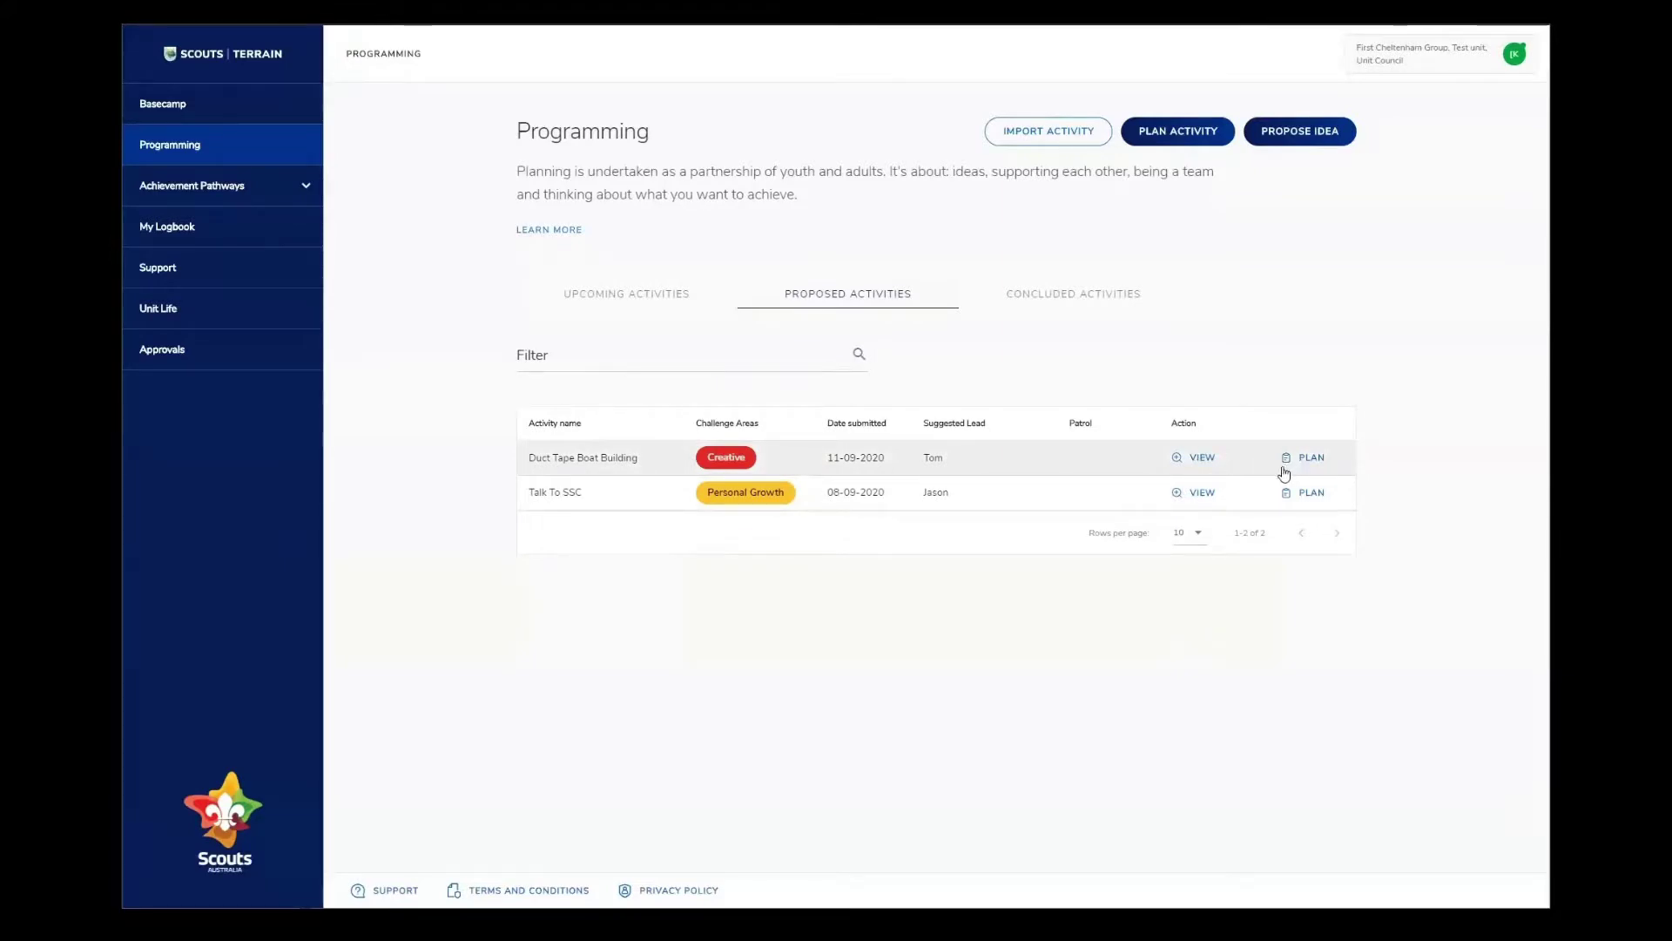
click(1202, 458)
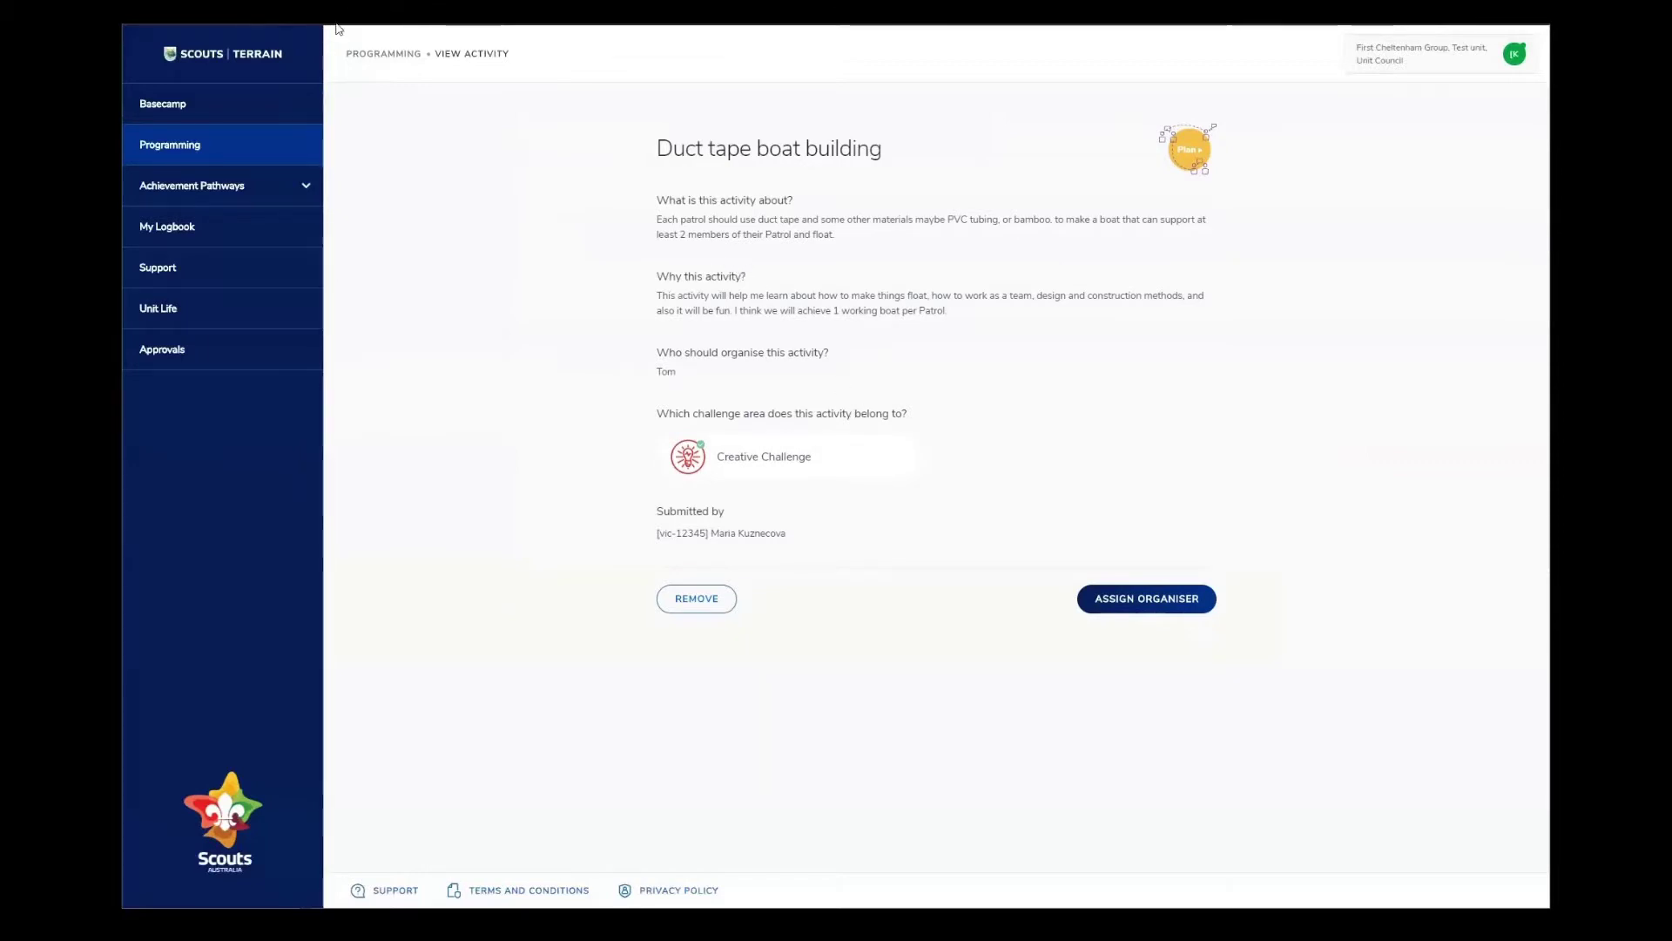
click(368, 54)
click(810, 310)
click(1186, 461)
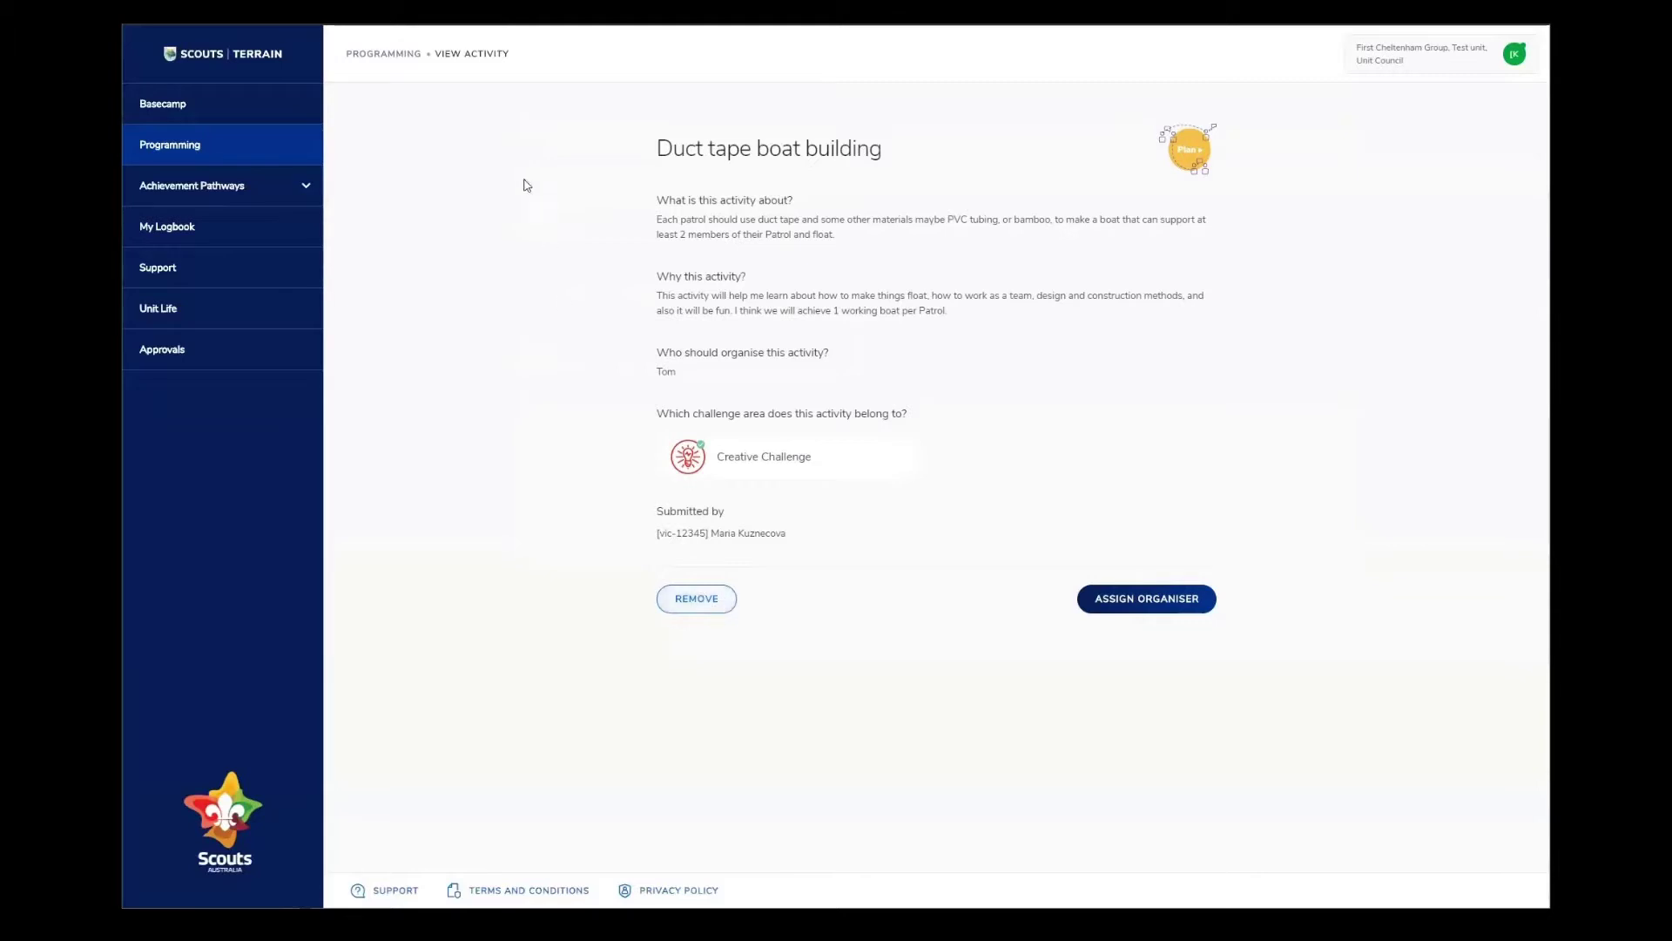
click(392, 55)
click(784, 295)
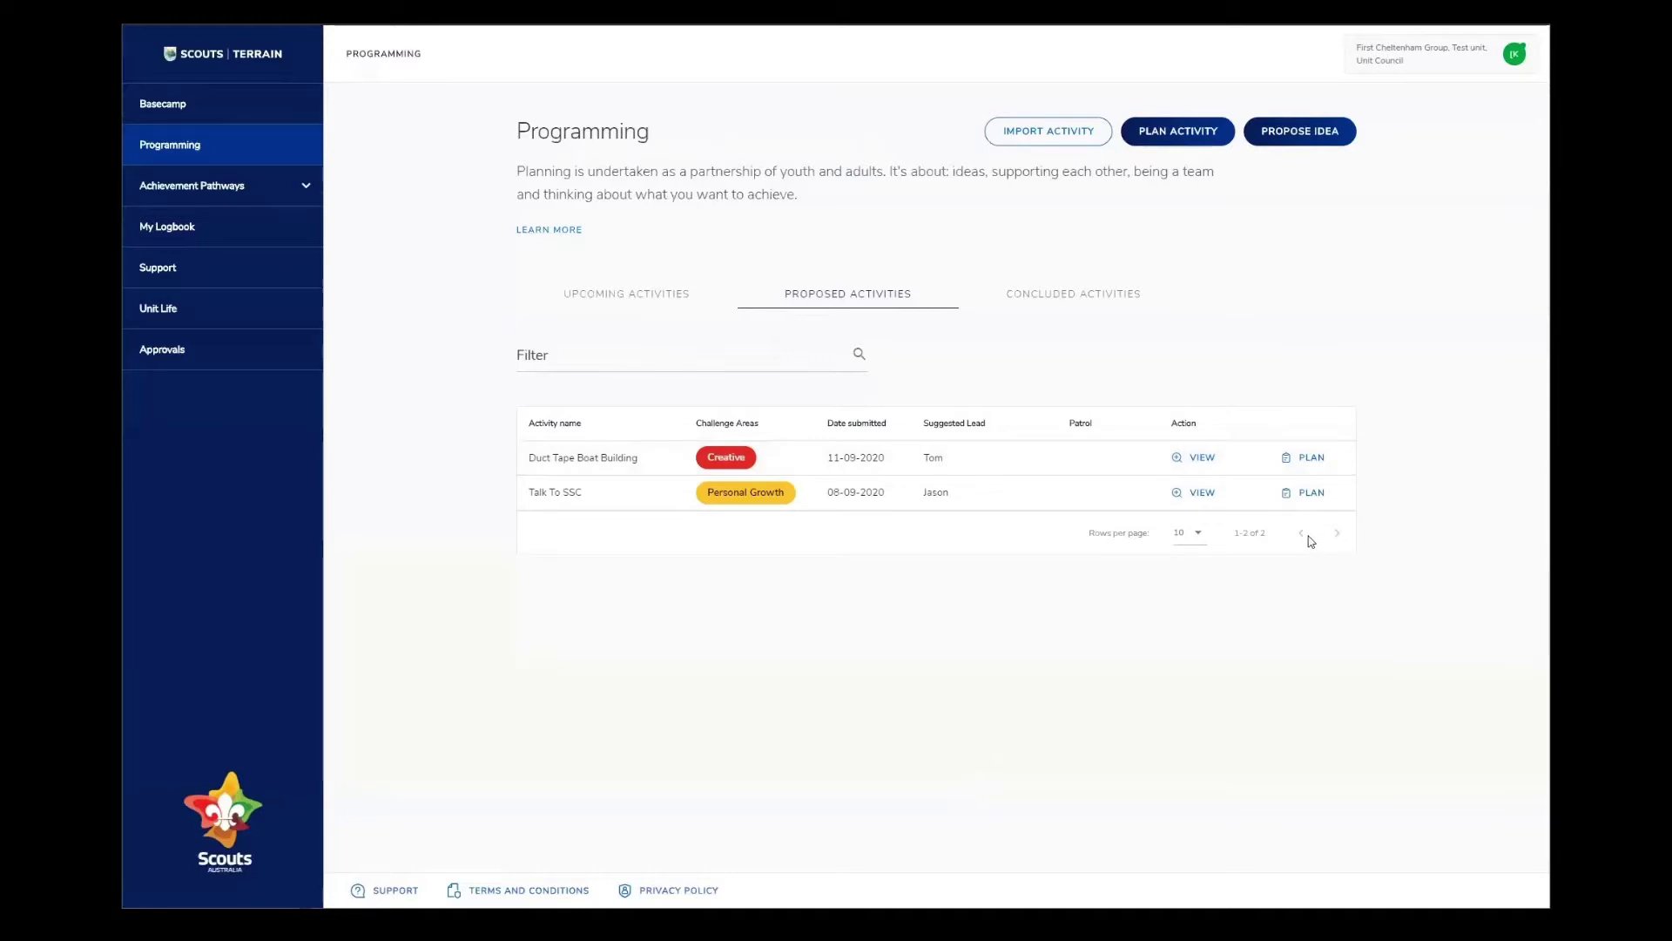
Set the proposed activities table to show All rows per page.
click(1196, 541)
click(1191, 647)
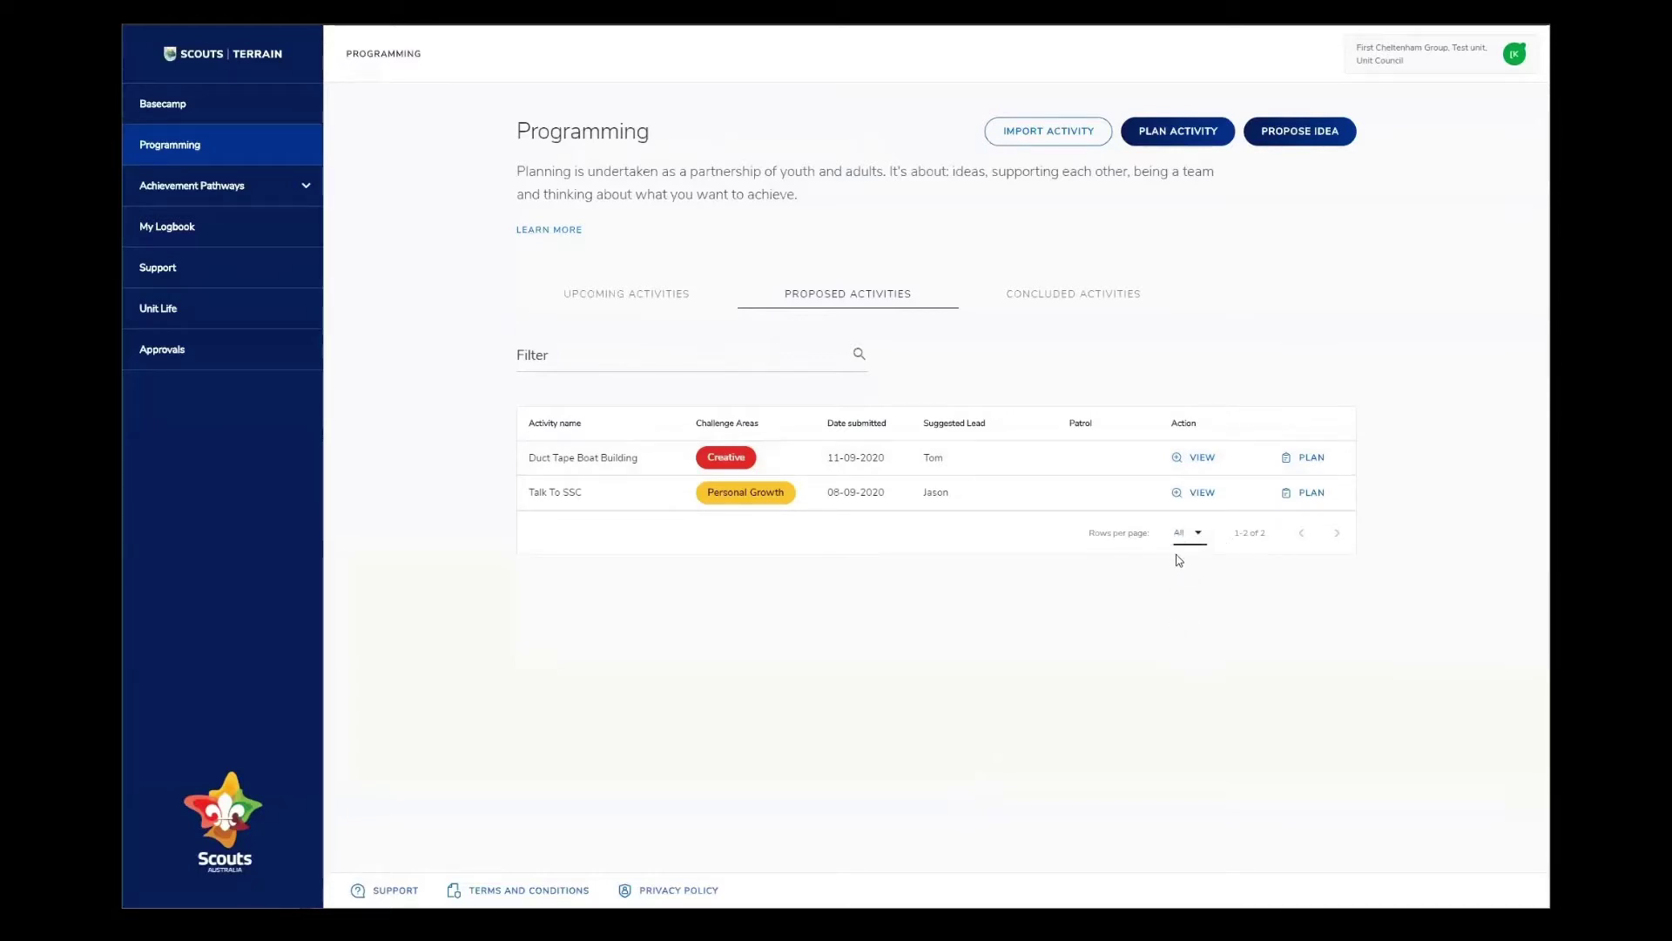